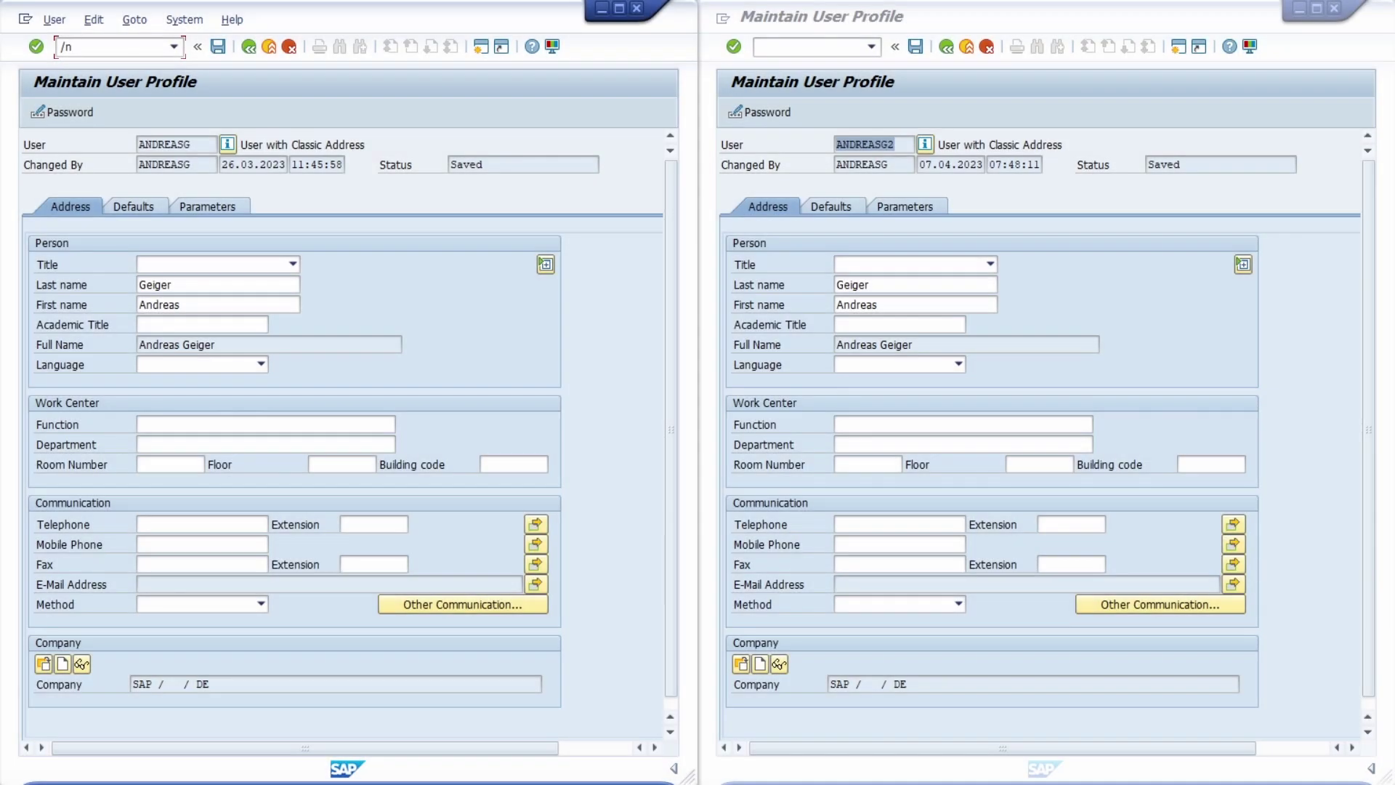
# Run SO00, open the Business Workplace, and start a new message
pyautogui.write('S')
pyautogui.write('O')
pyautogui.write('00')
pyautogui.press('Return')
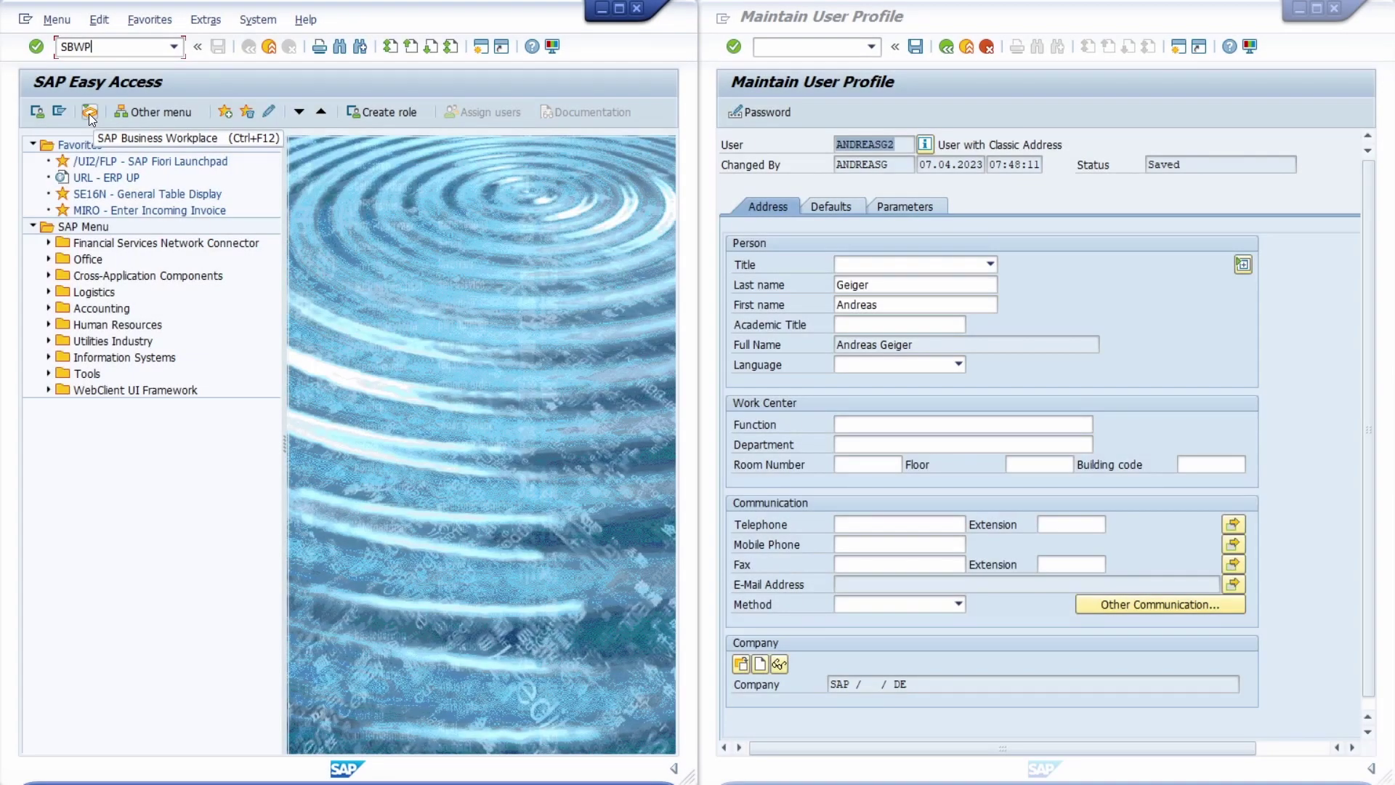
pyautogui.click(90, 114)
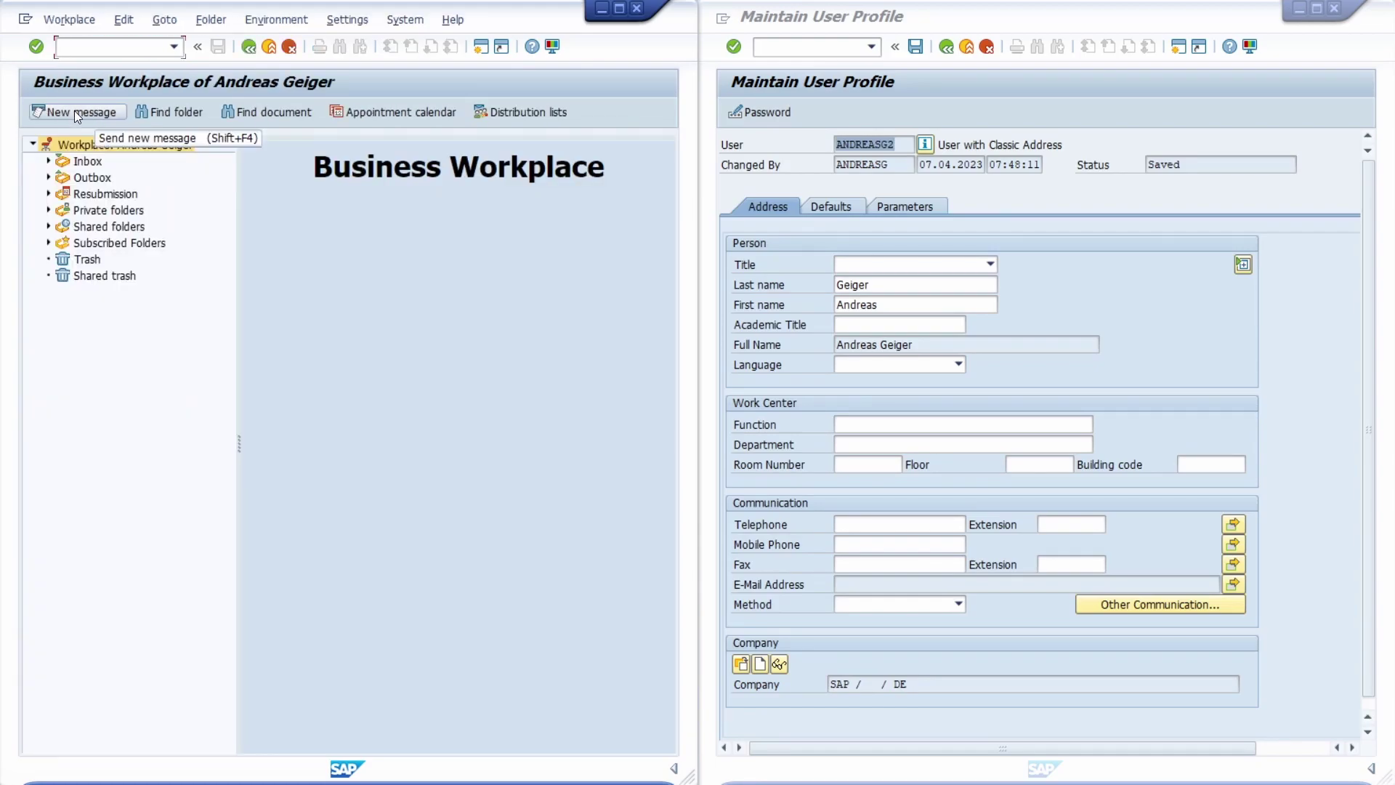
pyautogui.click(76, 113)
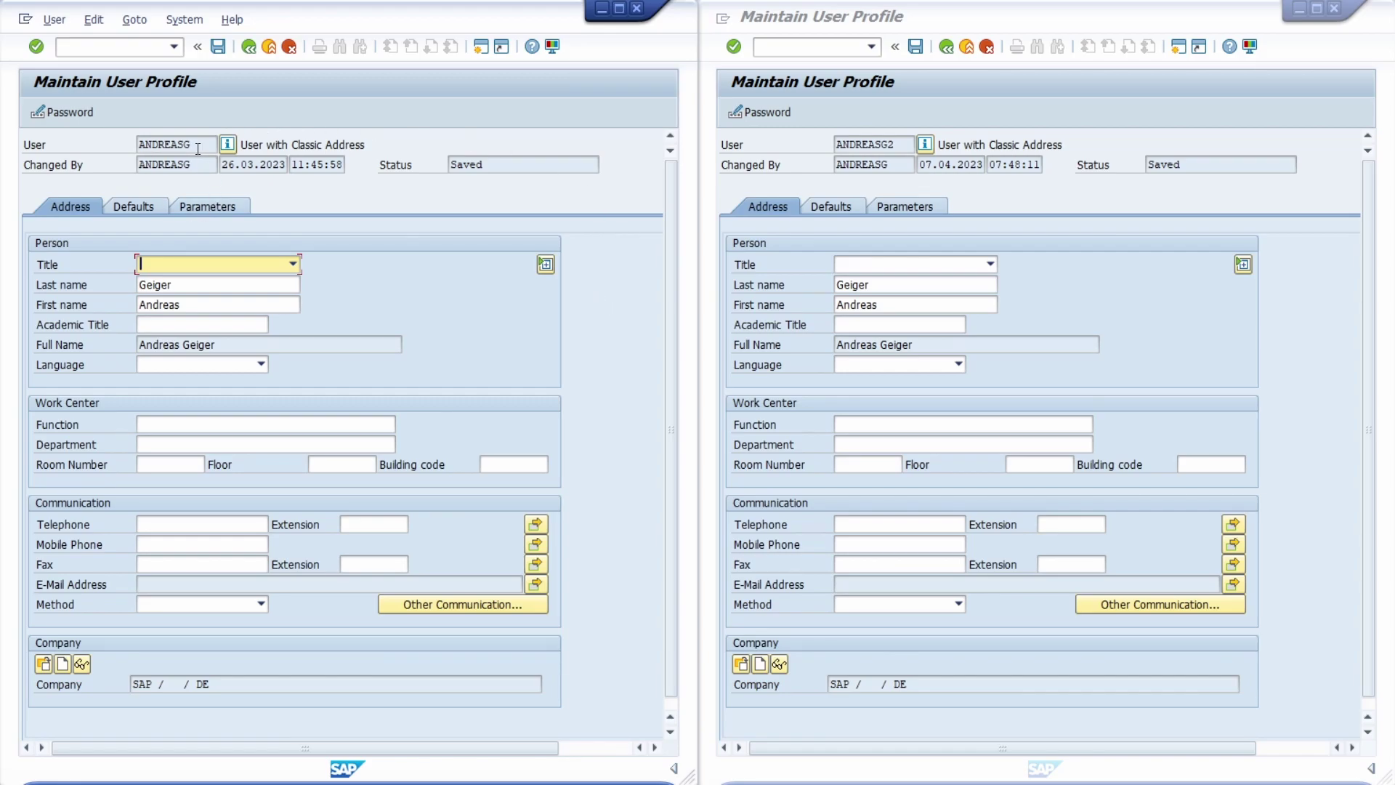
pyautogui.moveTo(198, 149); pyautogui.dragTo(80, 150)
pyautogui.moveTo(897, 145); pyautogui.dragTo(747, 149)
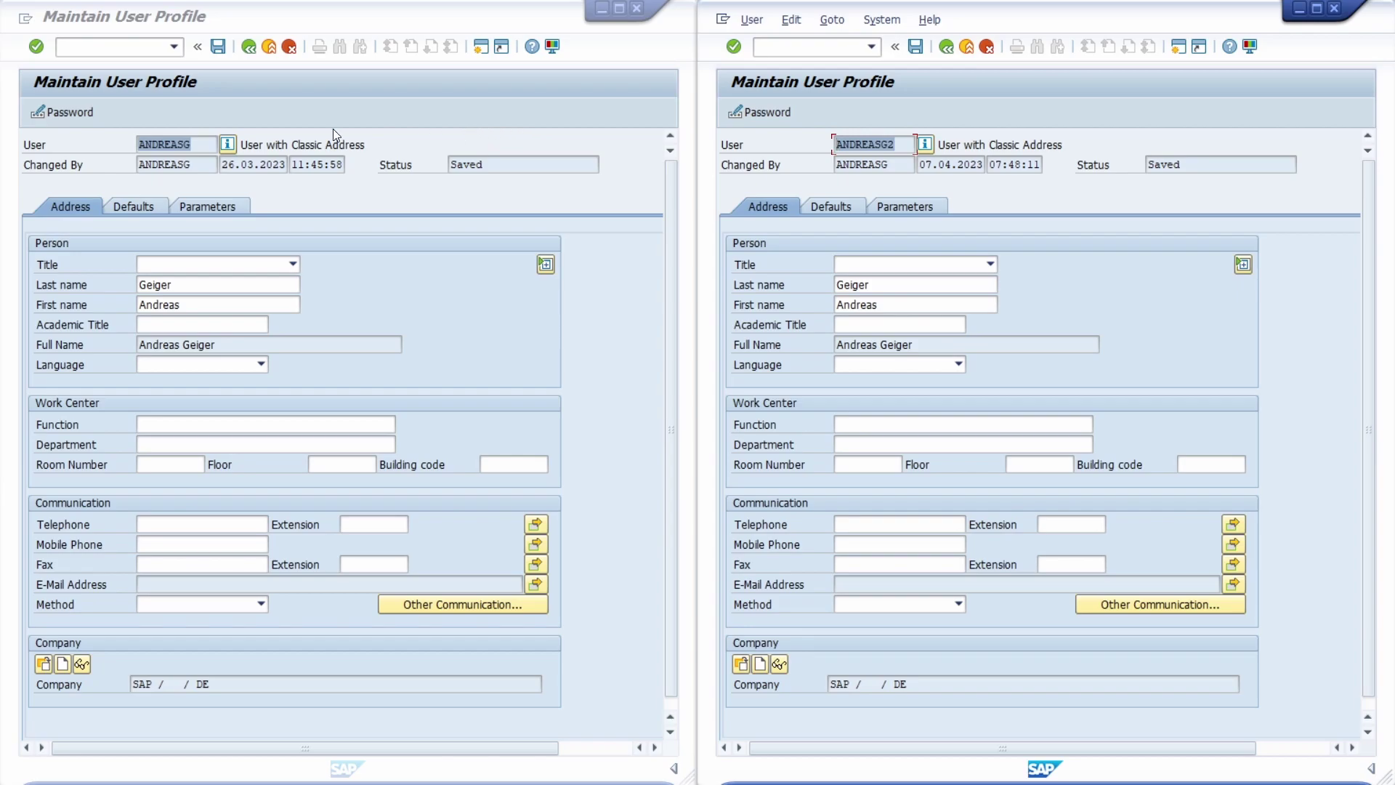
pyautogui.click(209, 148)
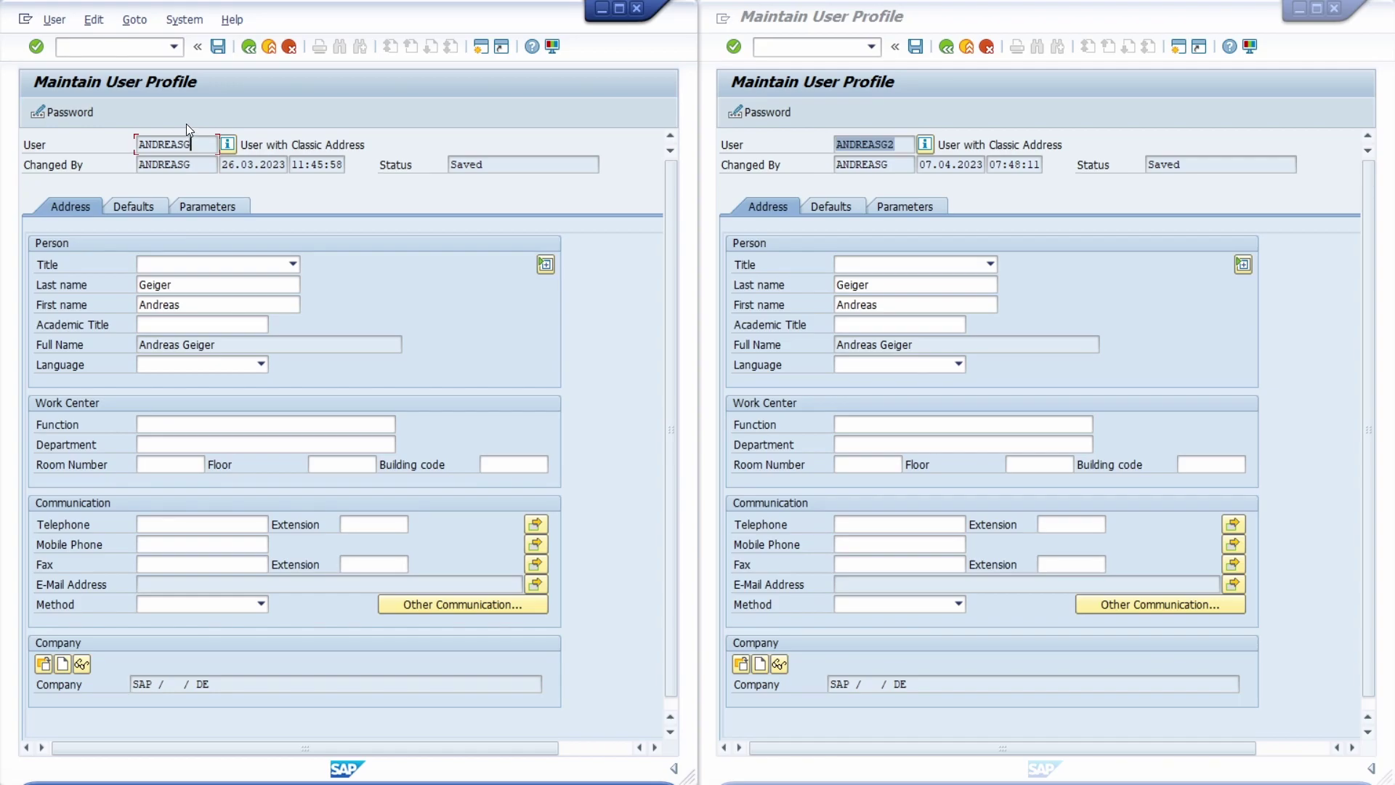
# Open a short message from the System menu, then close the blank form
pyautogui.click(185, 21)
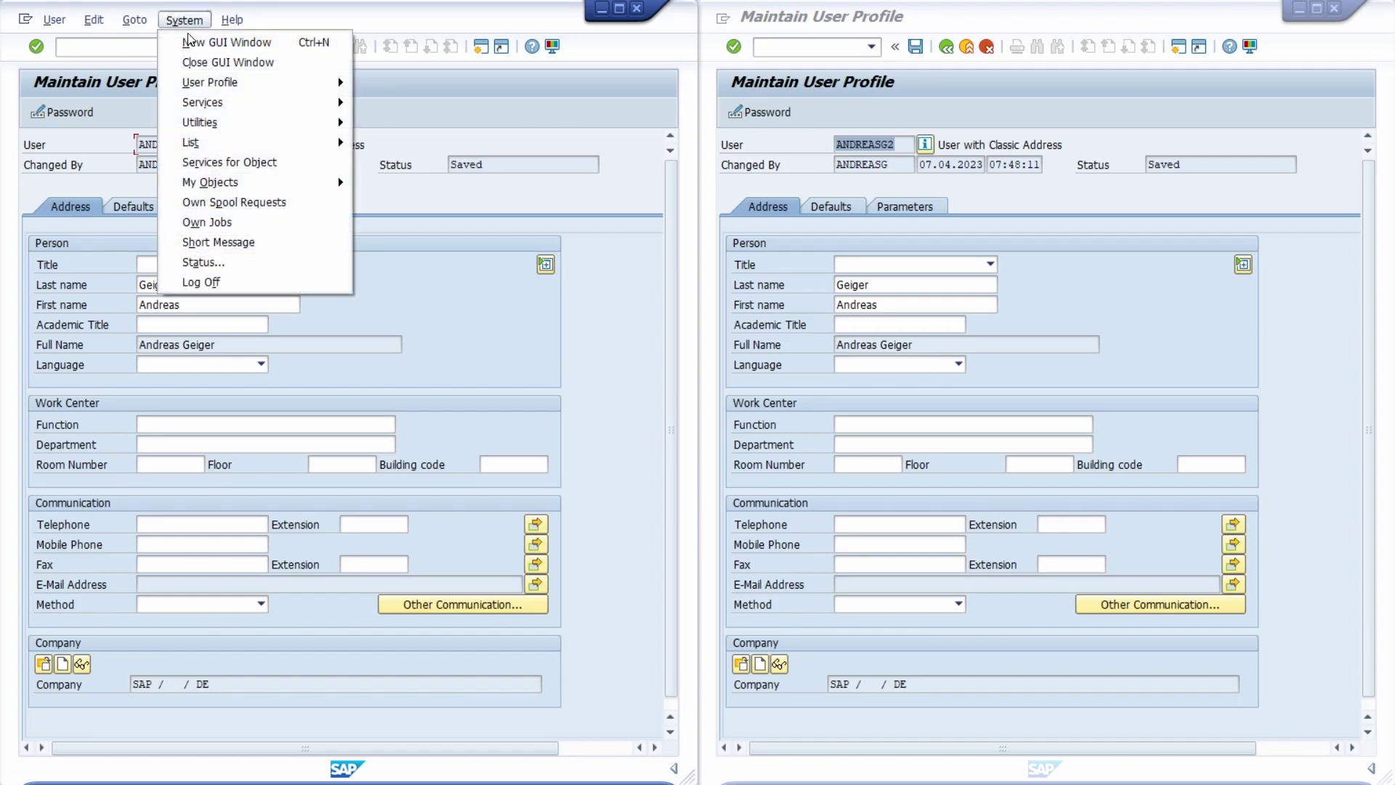
pyautogui.click(242, 244)
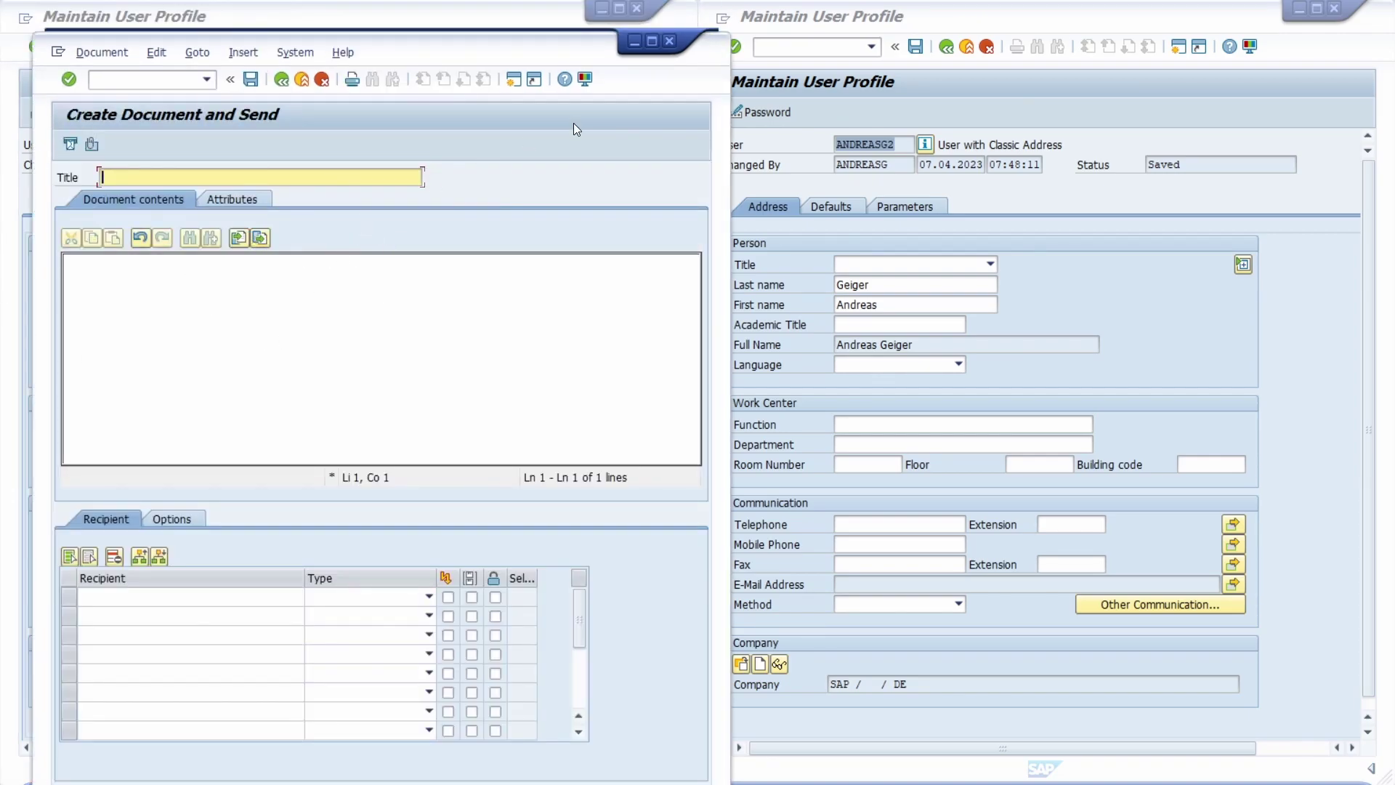
pyautogui.click(669, 41)
# Run /nSO00 in the left session, then return to SAP Easy Access with /n
pyautogui.click(107, 48)
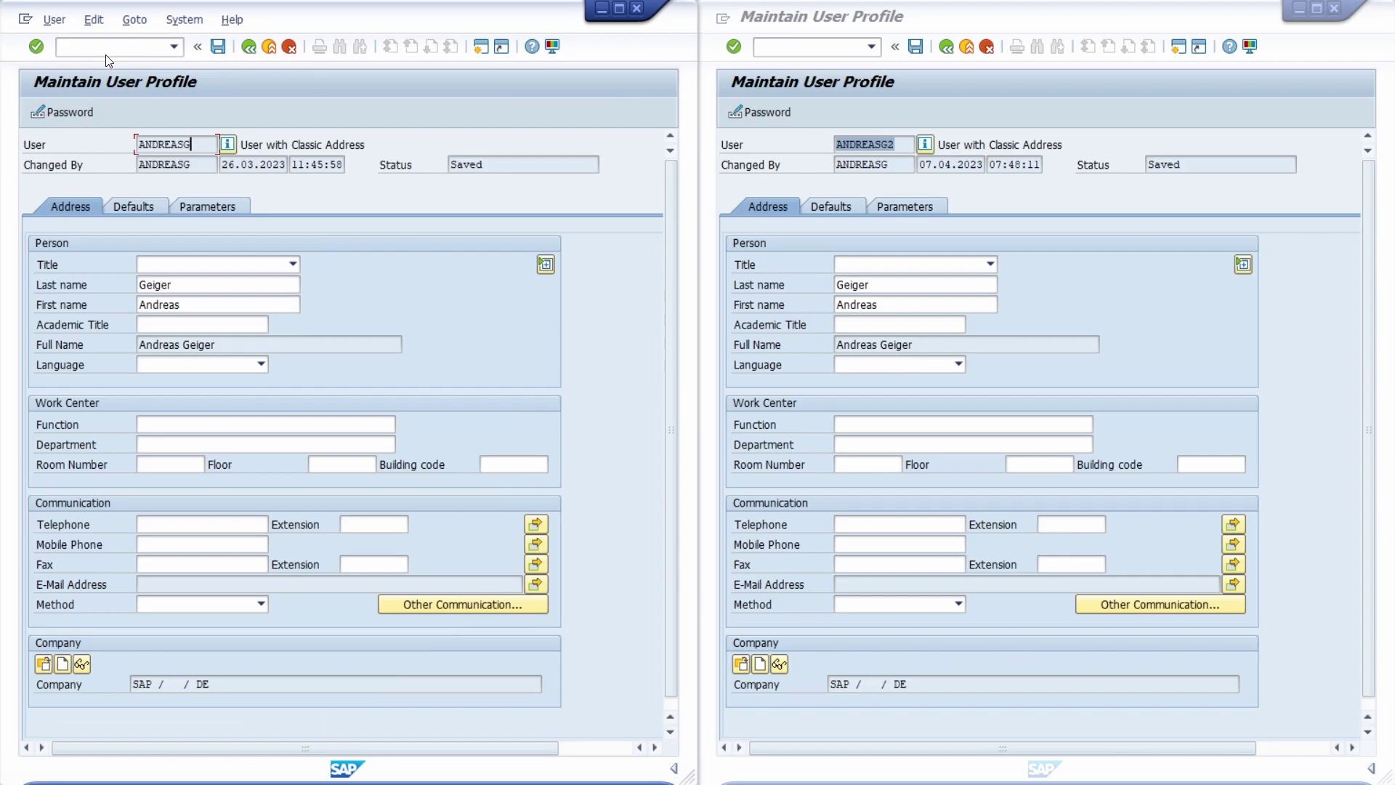
pyautogui.write('/nSO00')
pyautogui.press('Return')
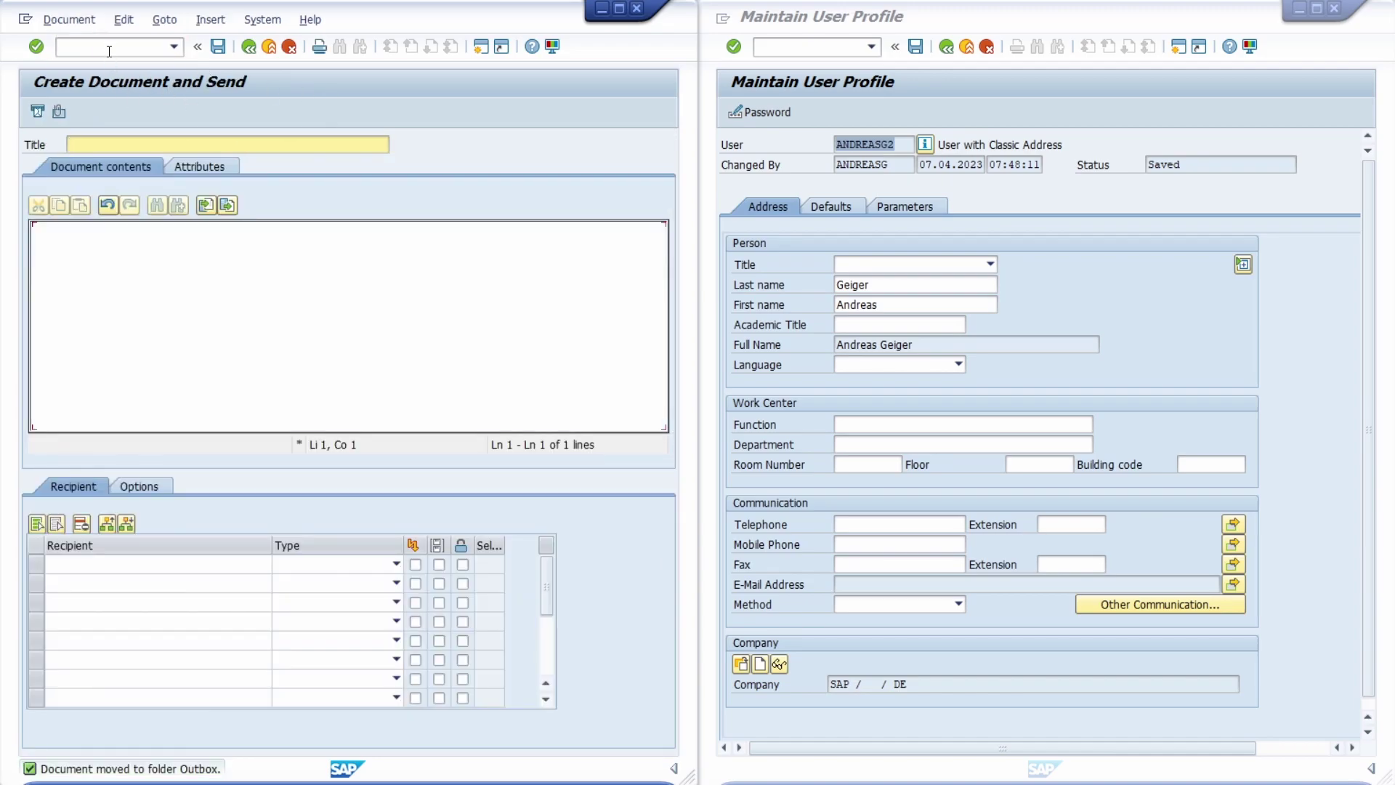
pyautogui.click(109, 47)
pyautogui.write('/n')
pyautogui.press('Return')
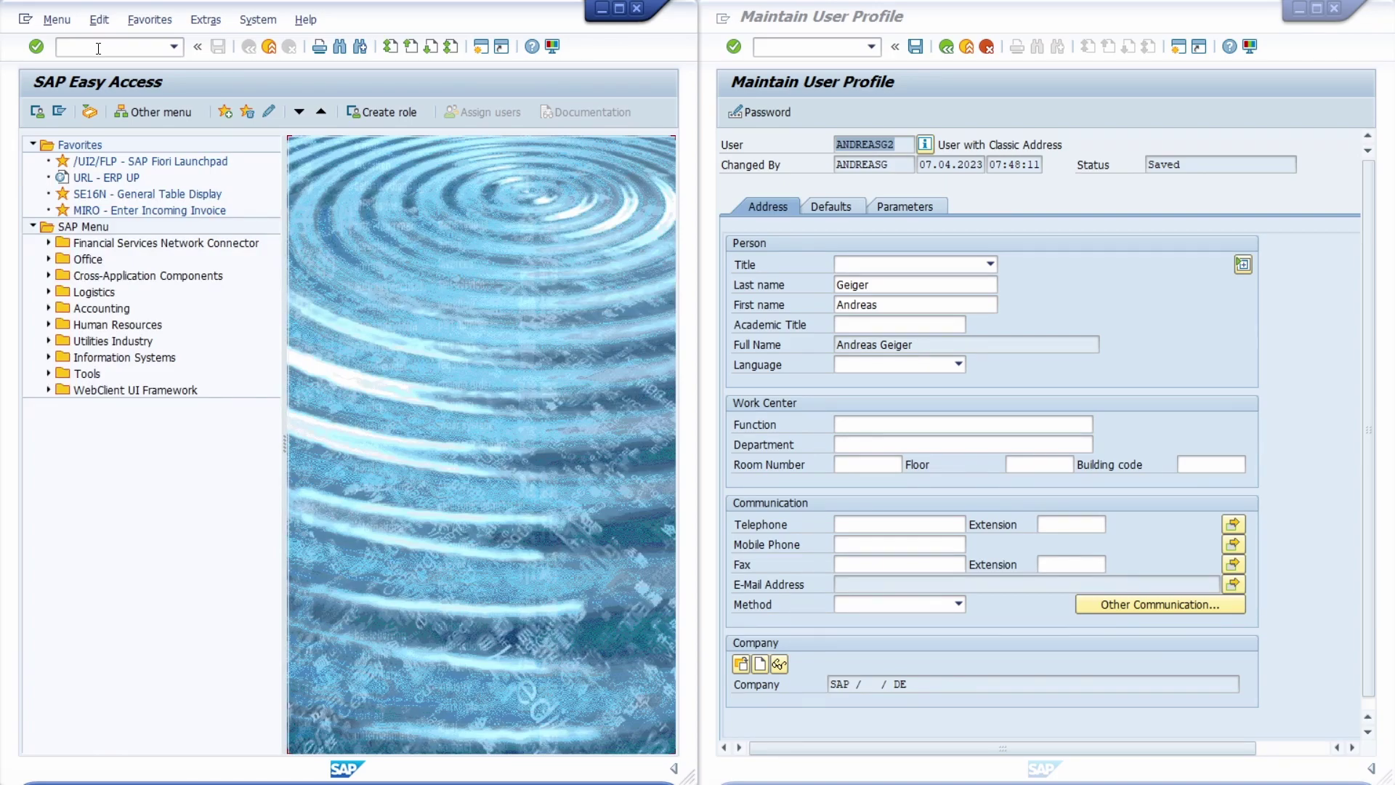
# Enter SBWP for the Business Workplace and open a blank new-message form
pyautogui.click(98, 47)
pyautogui.write('SBWP')
pyautogui.click(91, 115)
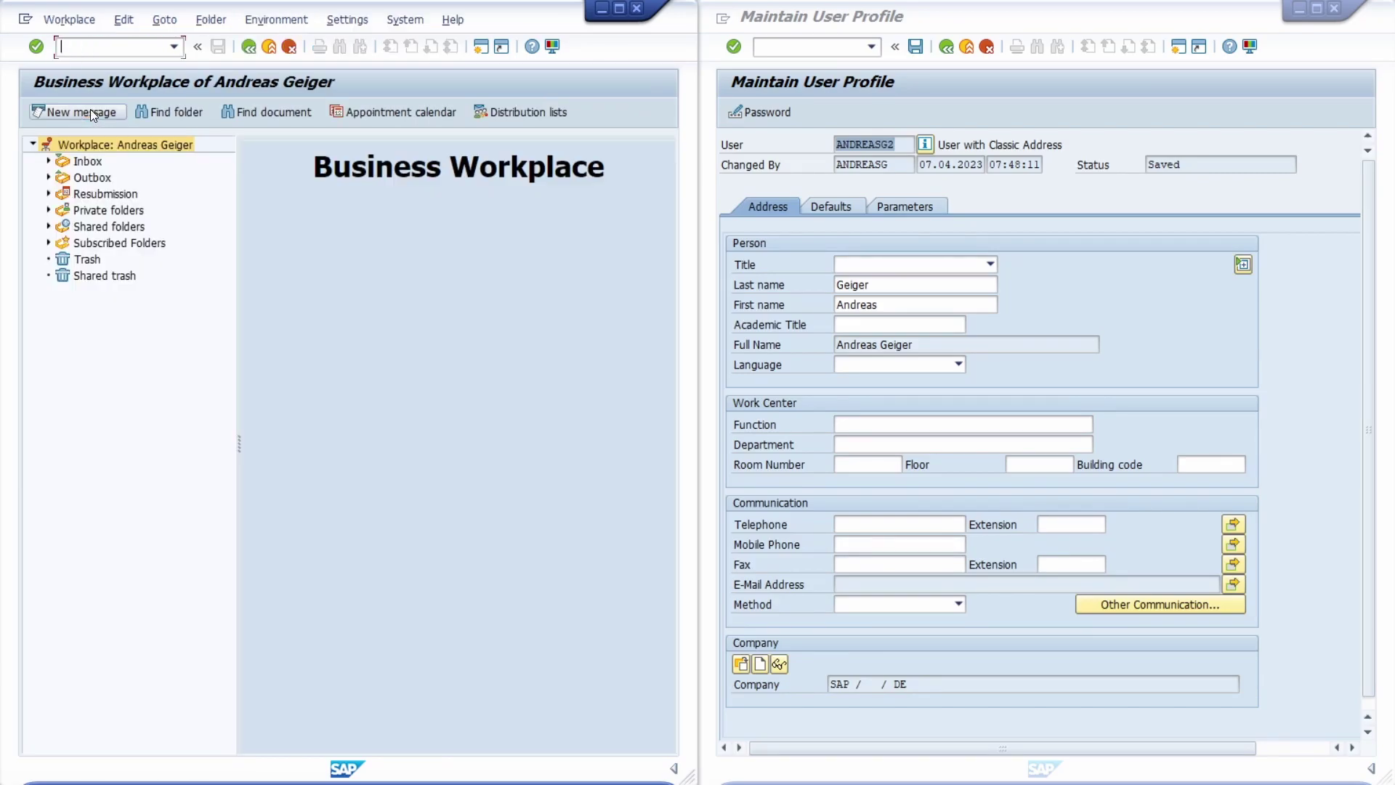
pyautogui.click(74, 112)
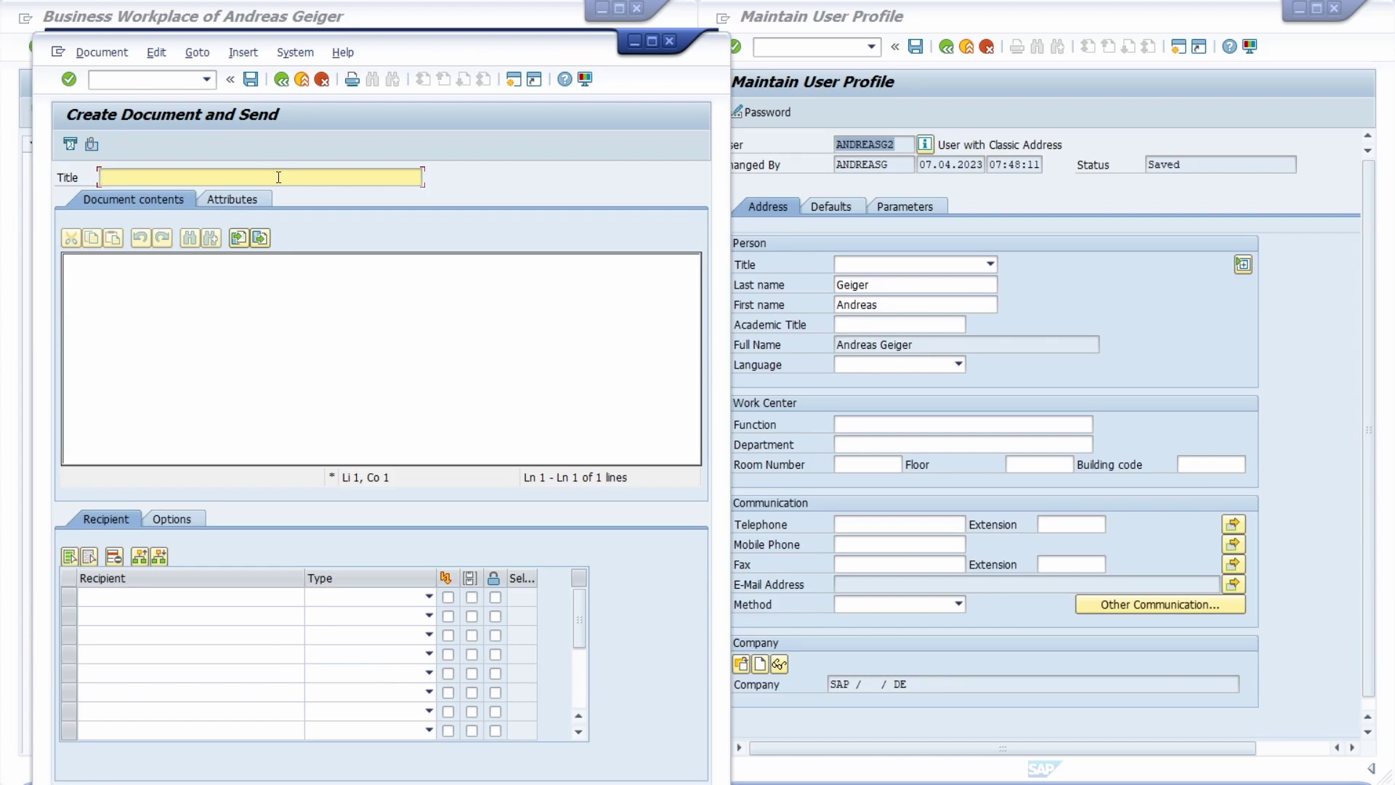
# Write message 'Test' reading 'This is a test' to the second user, marked express
pyautogui.write('Test')
pyautogui.click(246, 305)
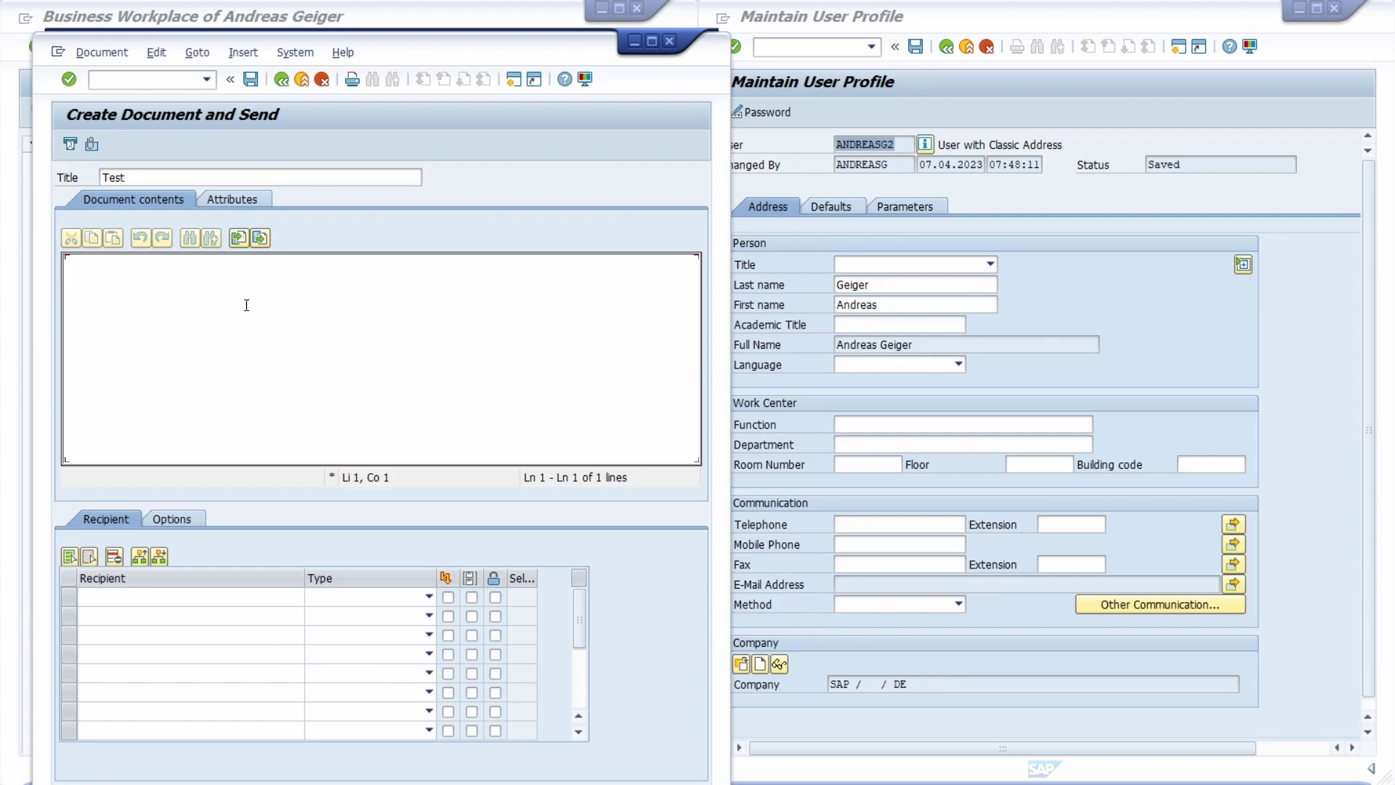
pyautogui.write('This is a test')
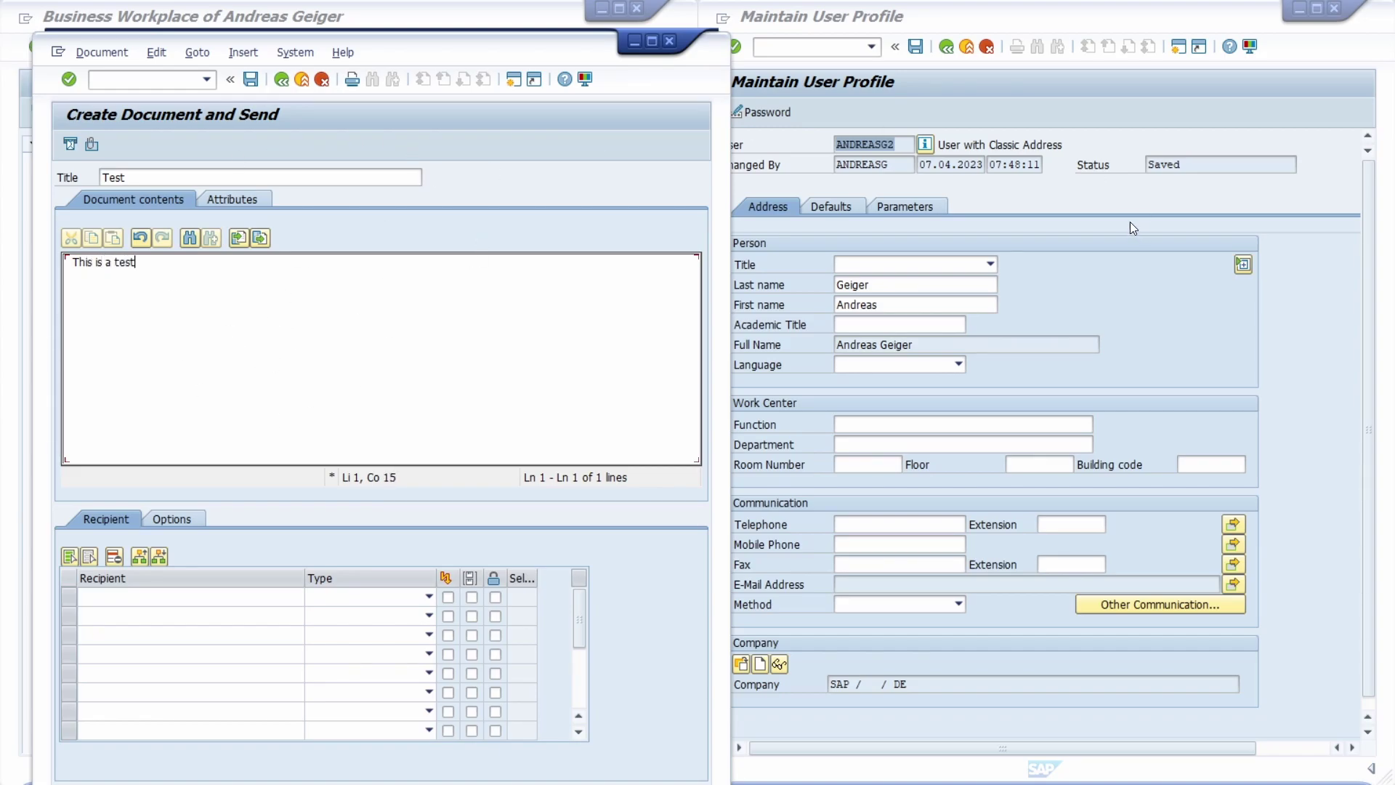
pyautogui.click(150, 598)
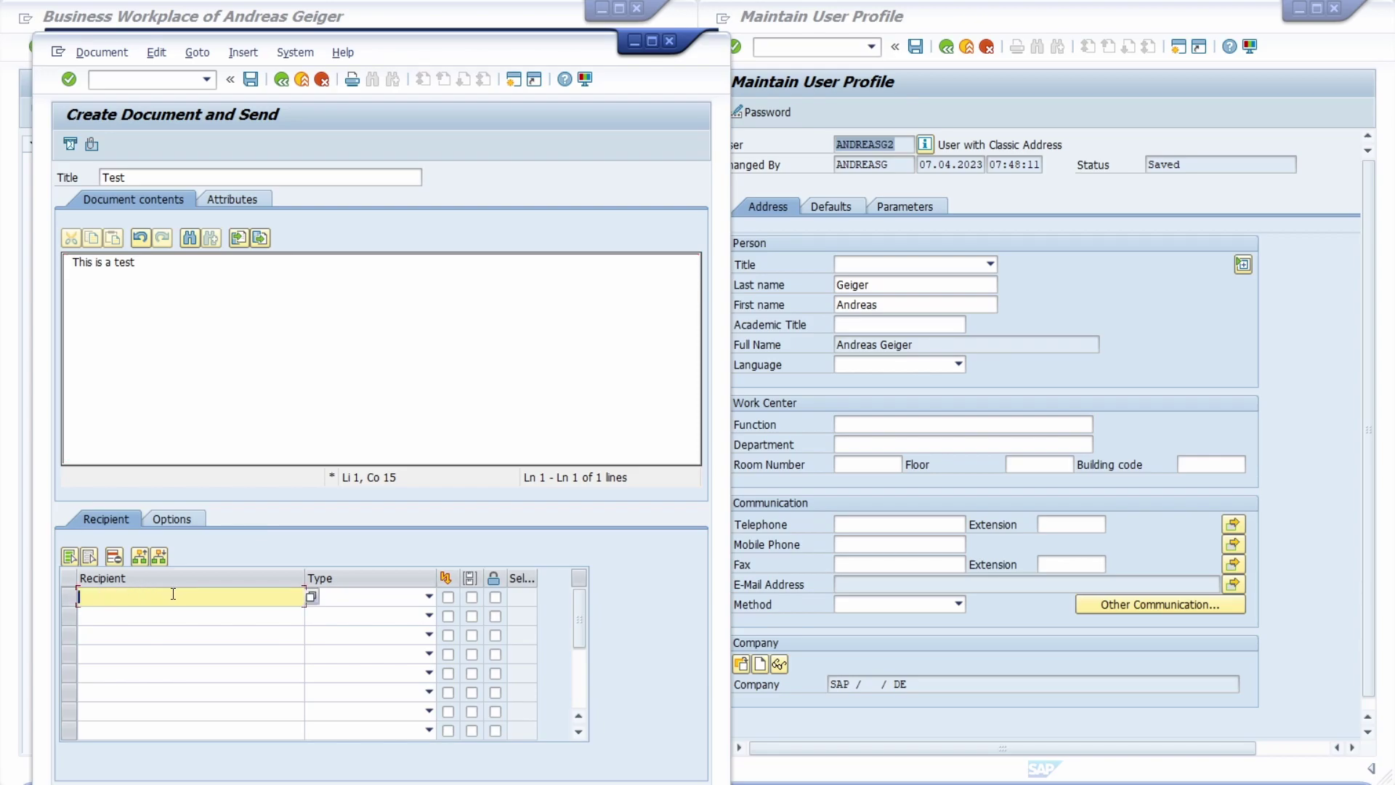
pyautogui.write('andreasg2')
pyautogui.click(449, 599)
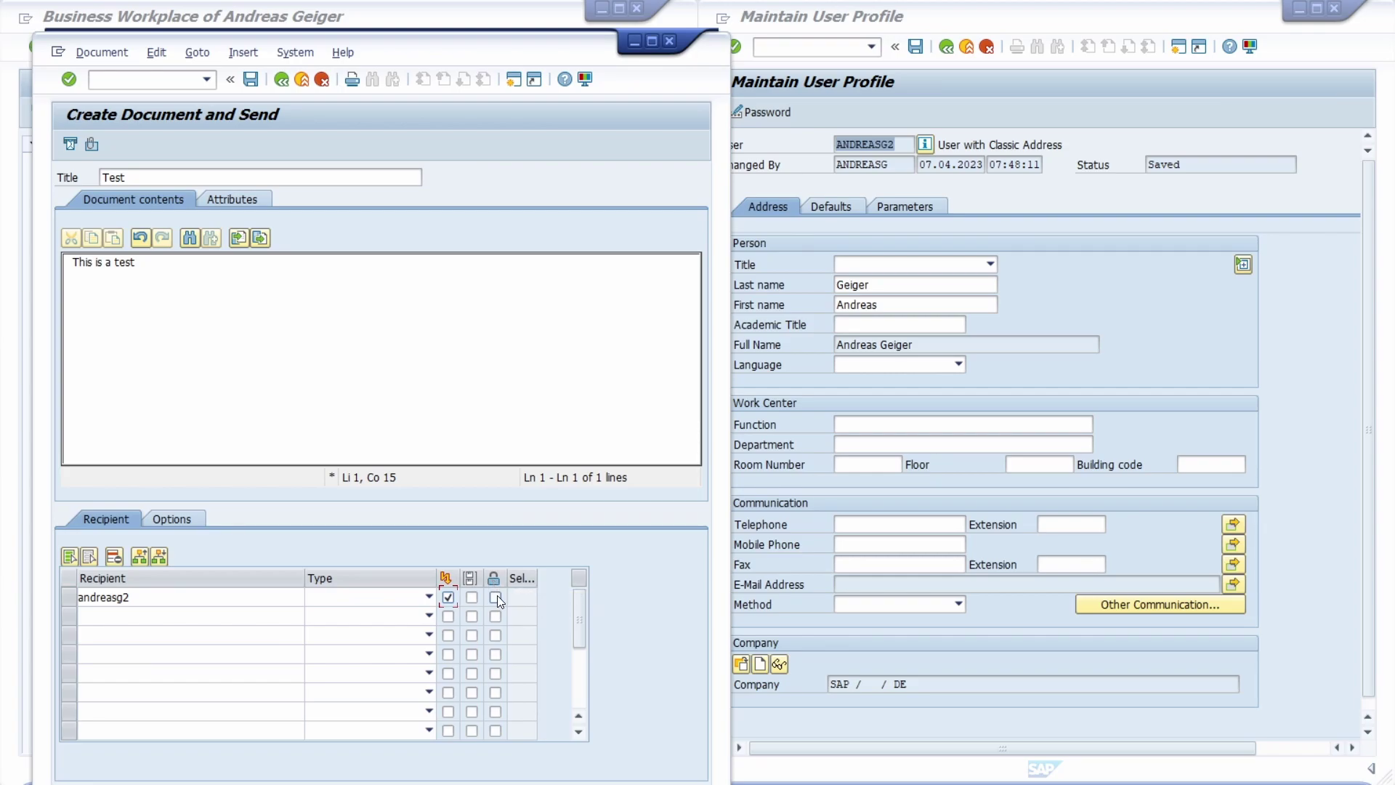
# Send the Test message, close the form, and switch to the second user's session
pyautogui.click(564, 75)
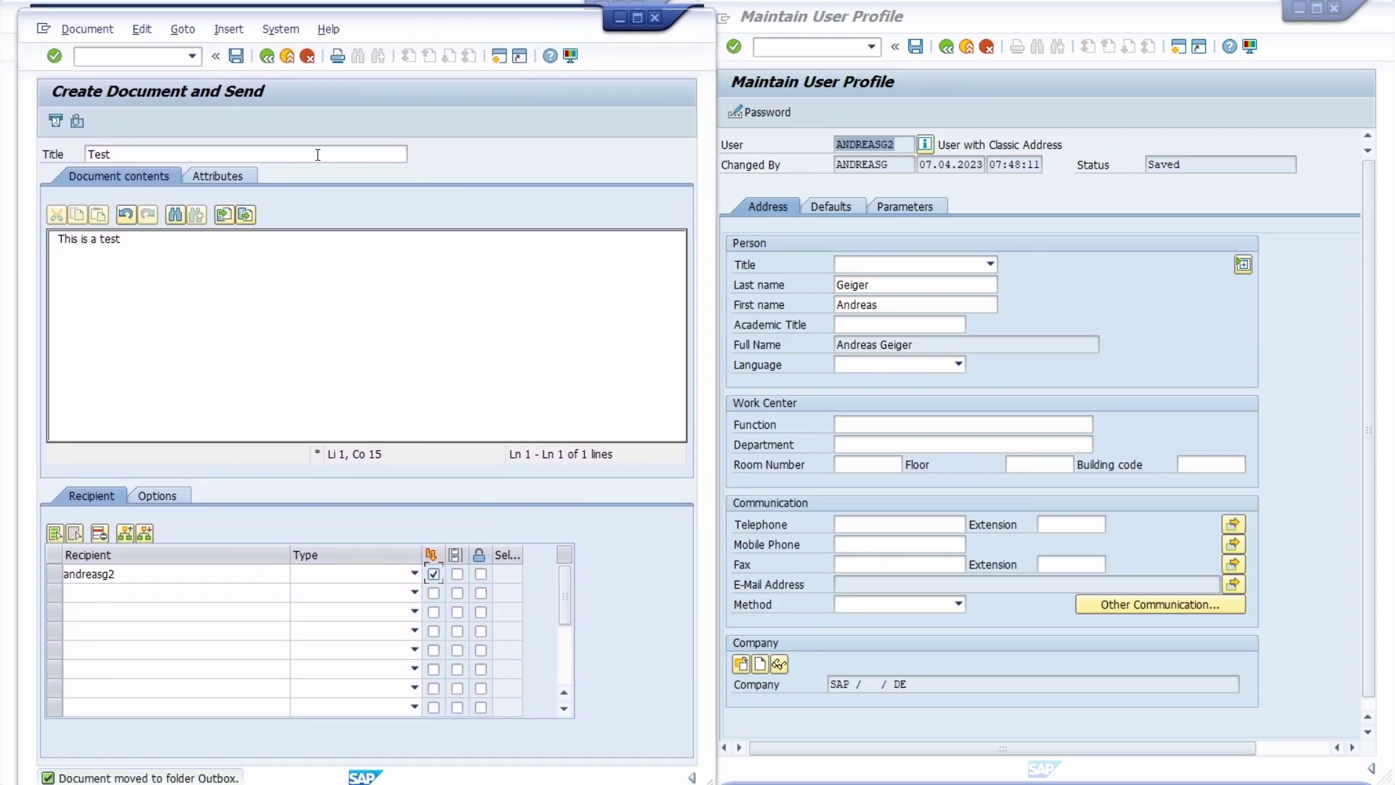
pyautogui.click(58, 121)
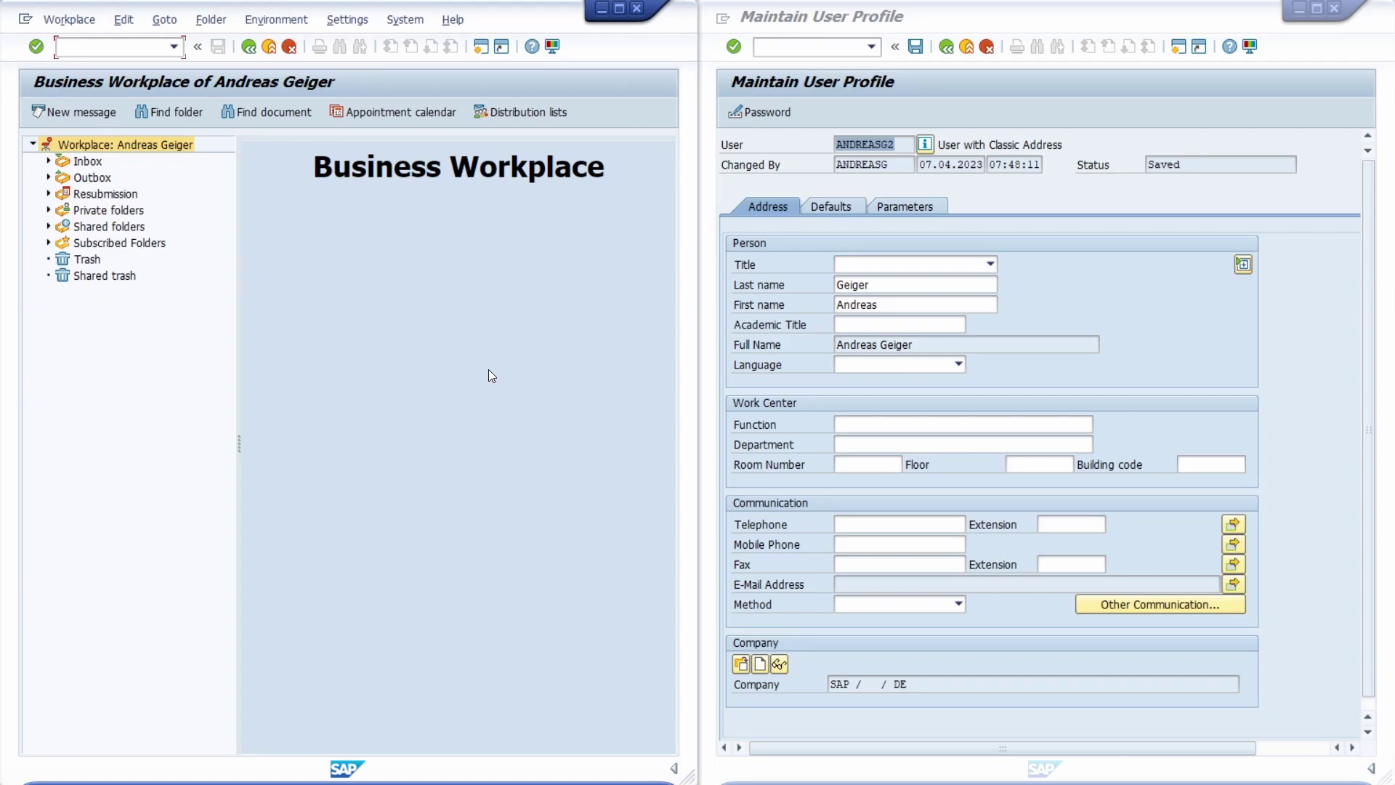
pyautogui.click(1289, 207)
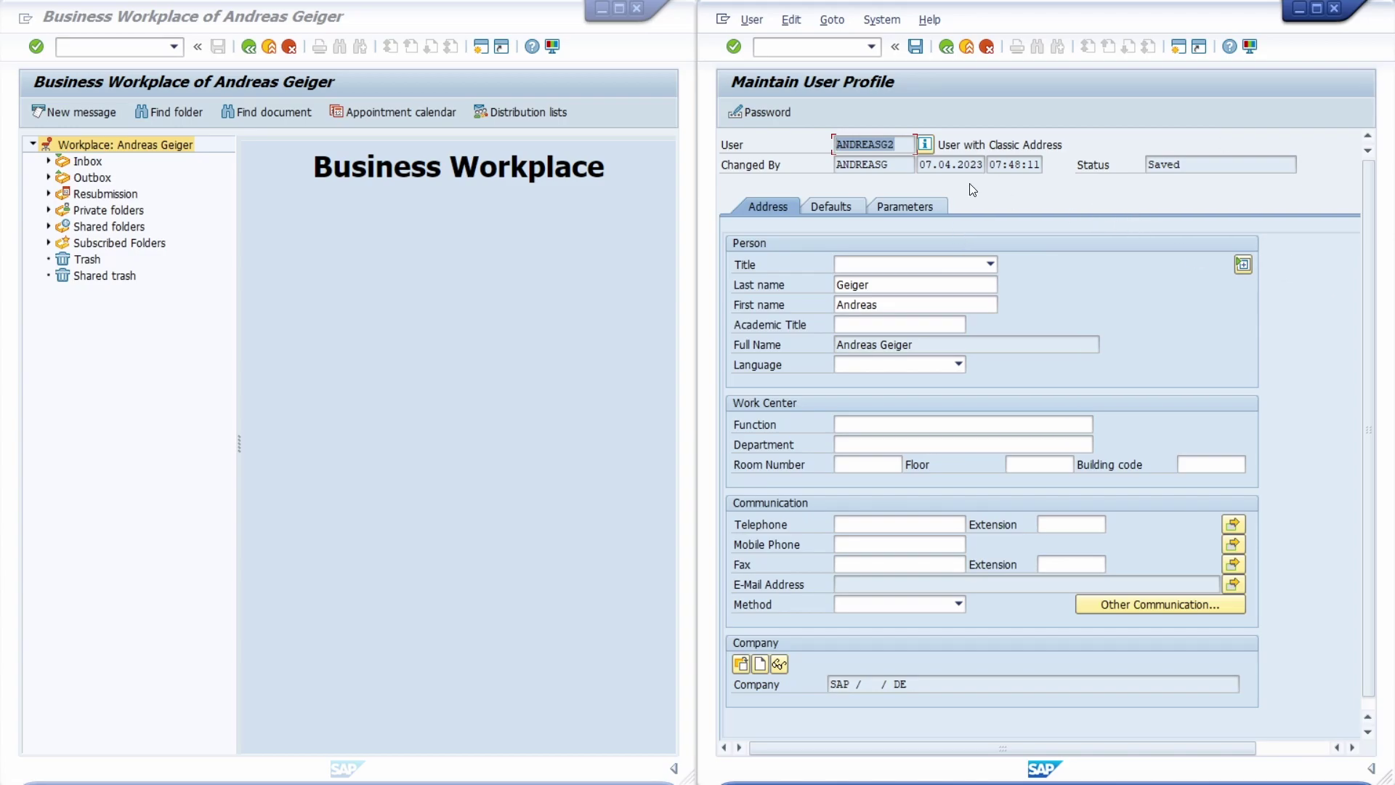
pyautogui.click(946, 48)
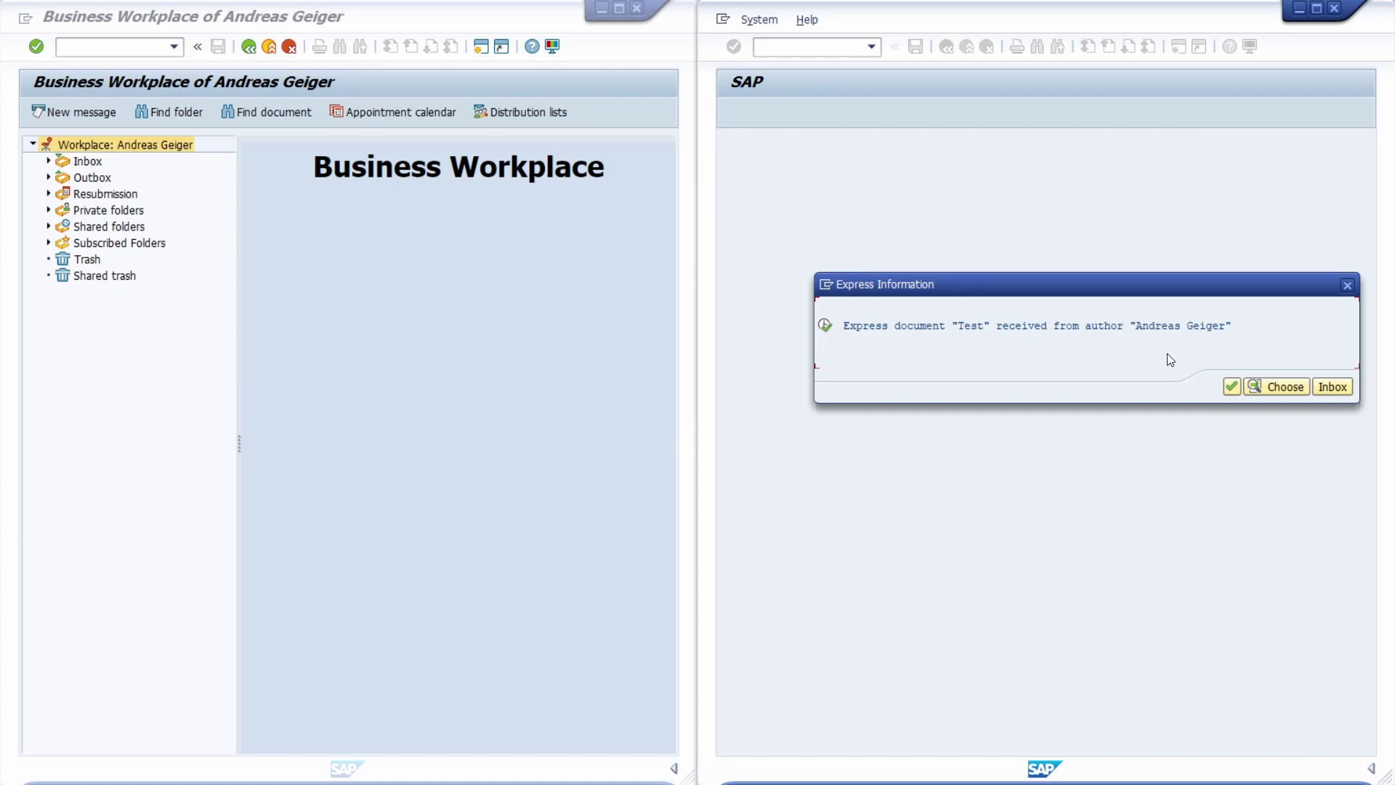
pyautogui.doubleClick(1148, 327)
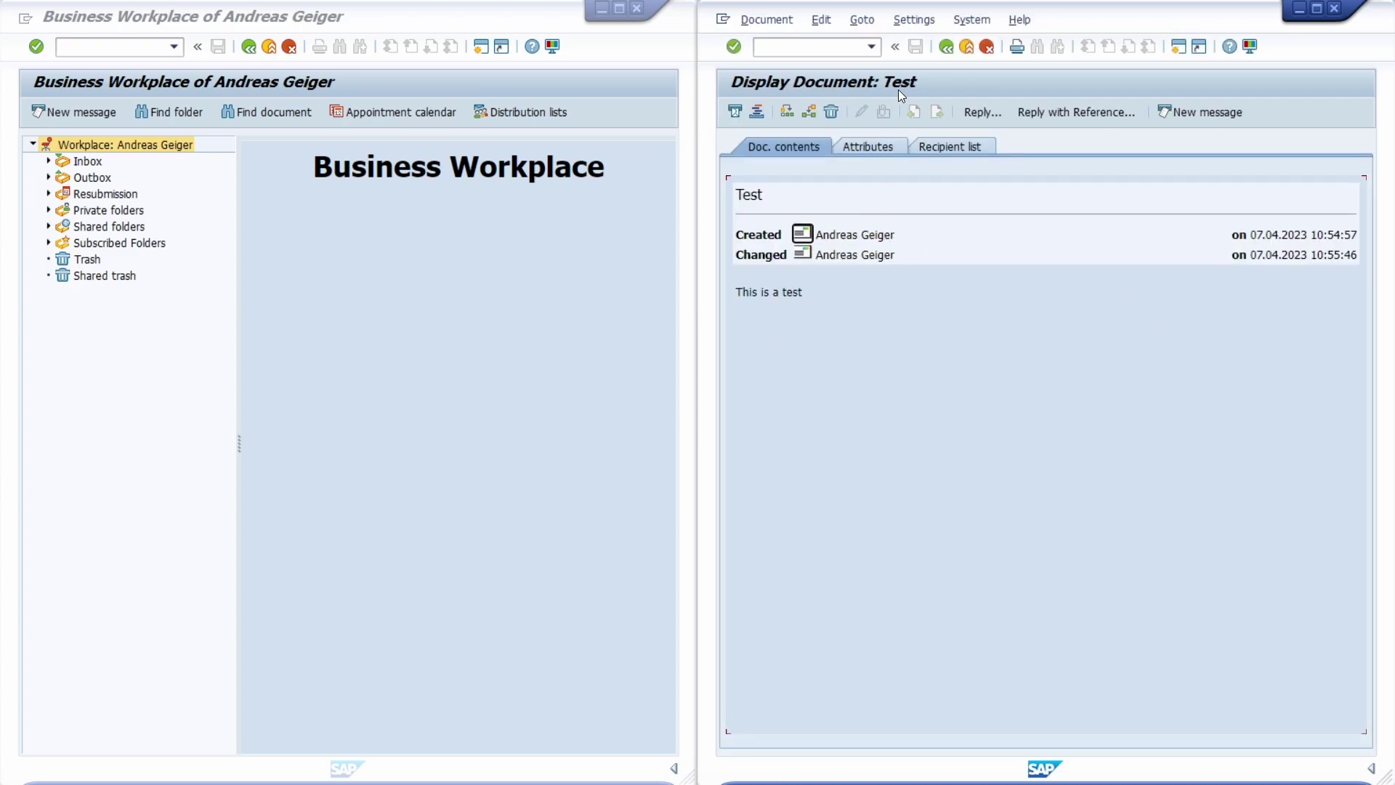
pyautogui.moveTo(816, 291); pyautogui.dragTo(736, 291)
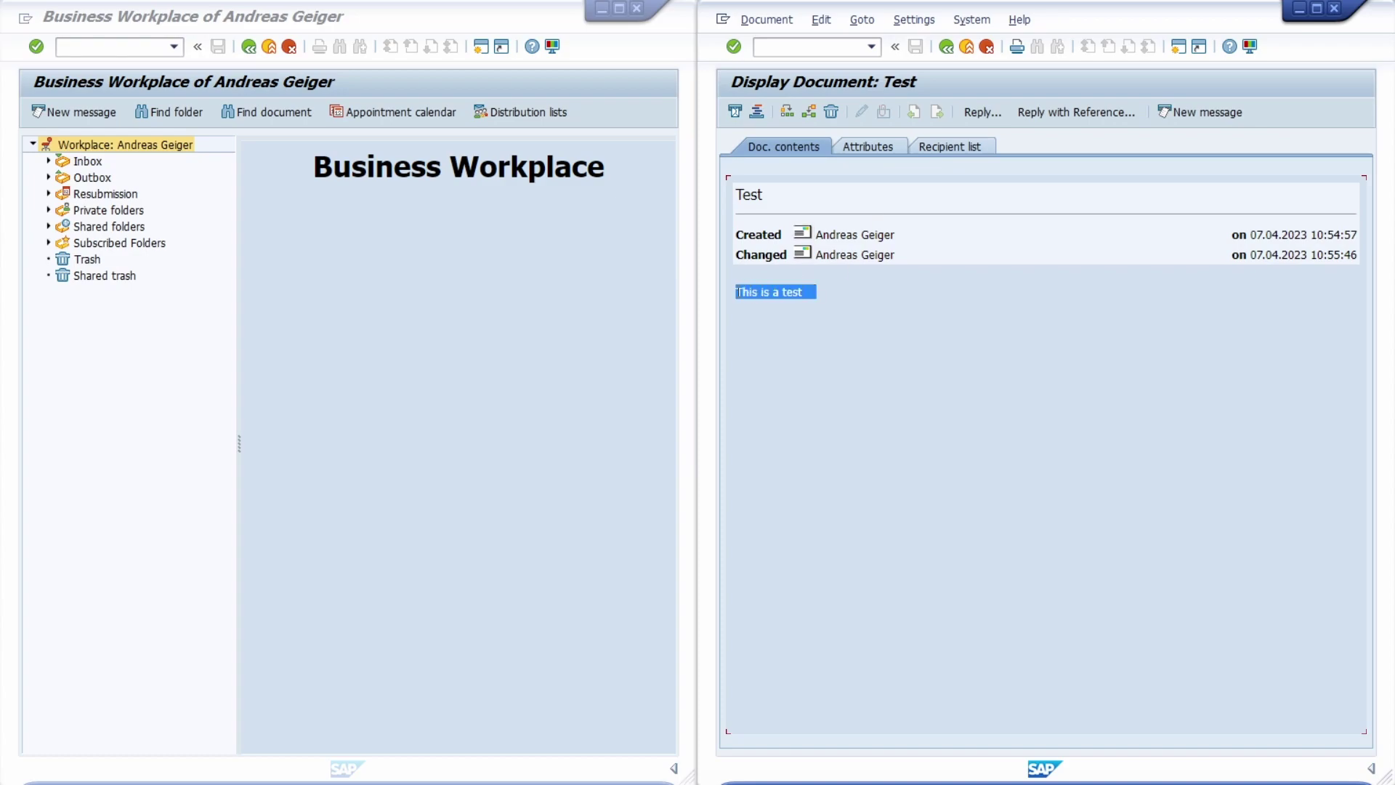
pyautogui.click(847, 295)
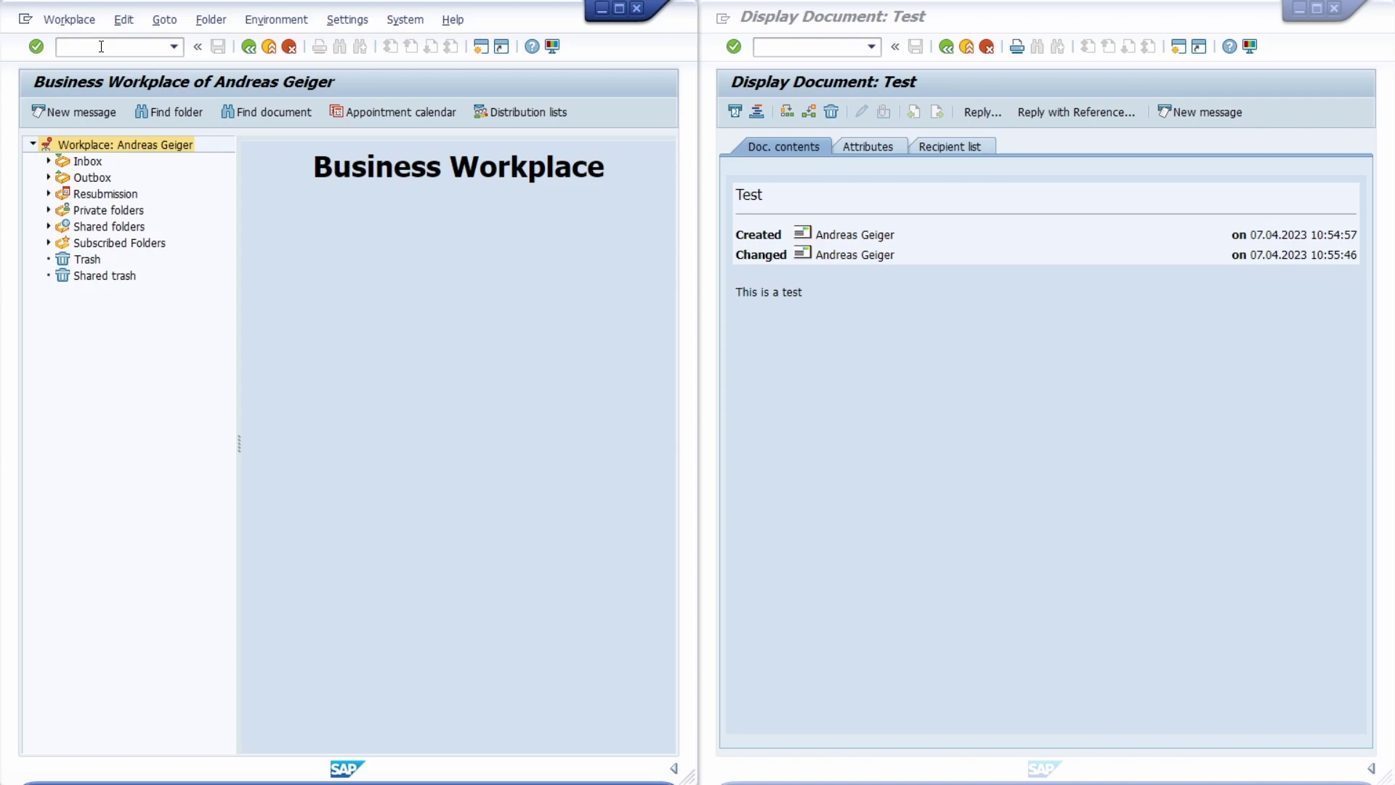
# Open the Function Builder with /nse37 and select function module TH_POPUP
pyautogui.click(101, 46)
pyautogui.write('/nse37')
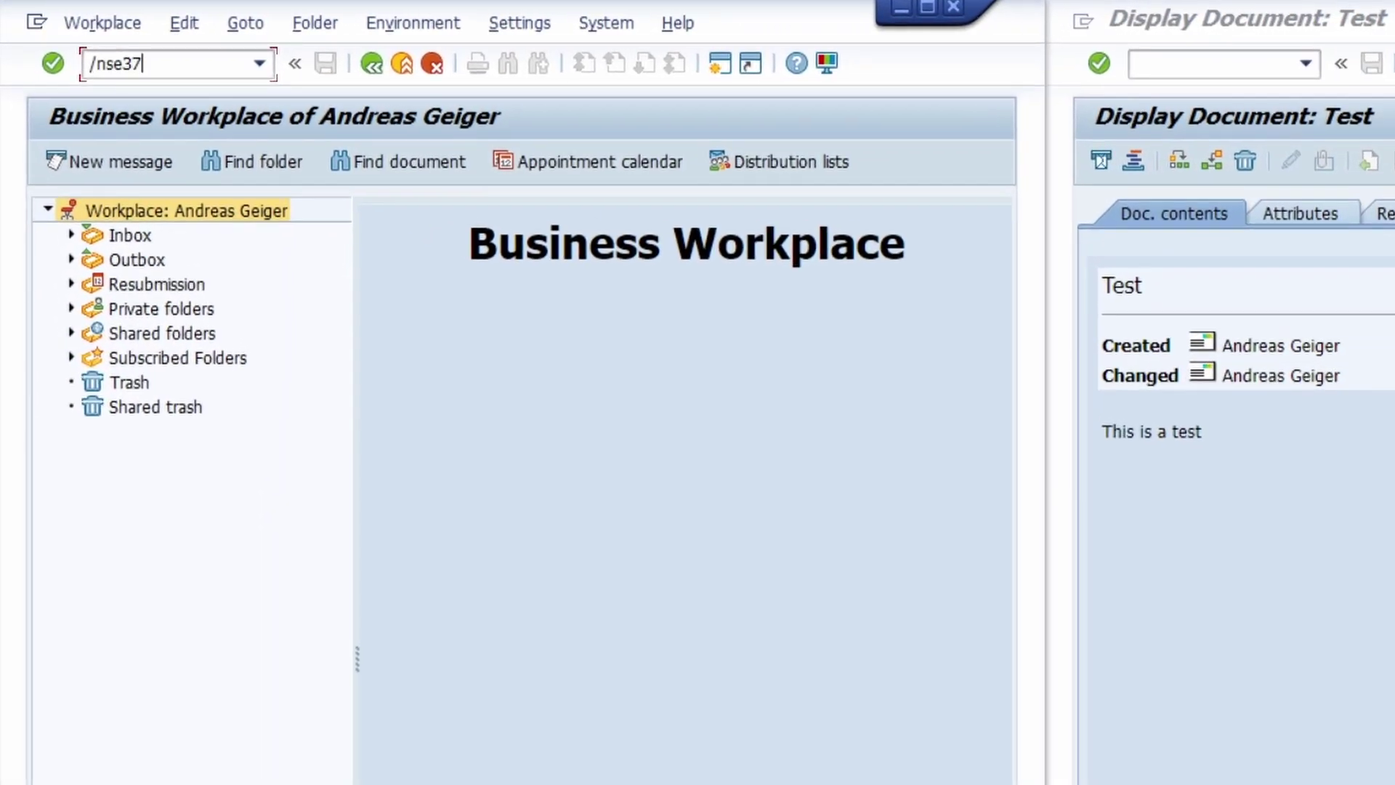
pyautogui.press('Return')
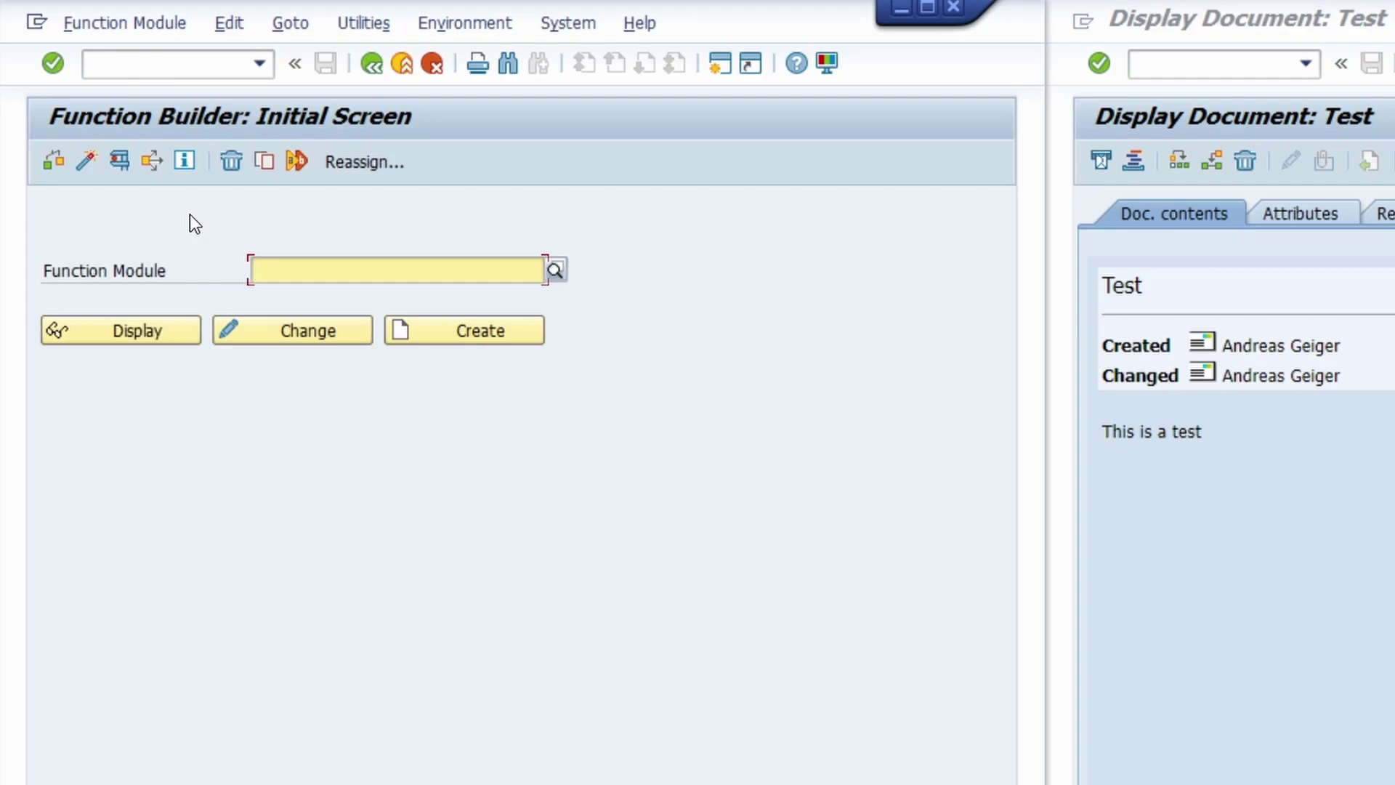
pyautogui.write('th_p')
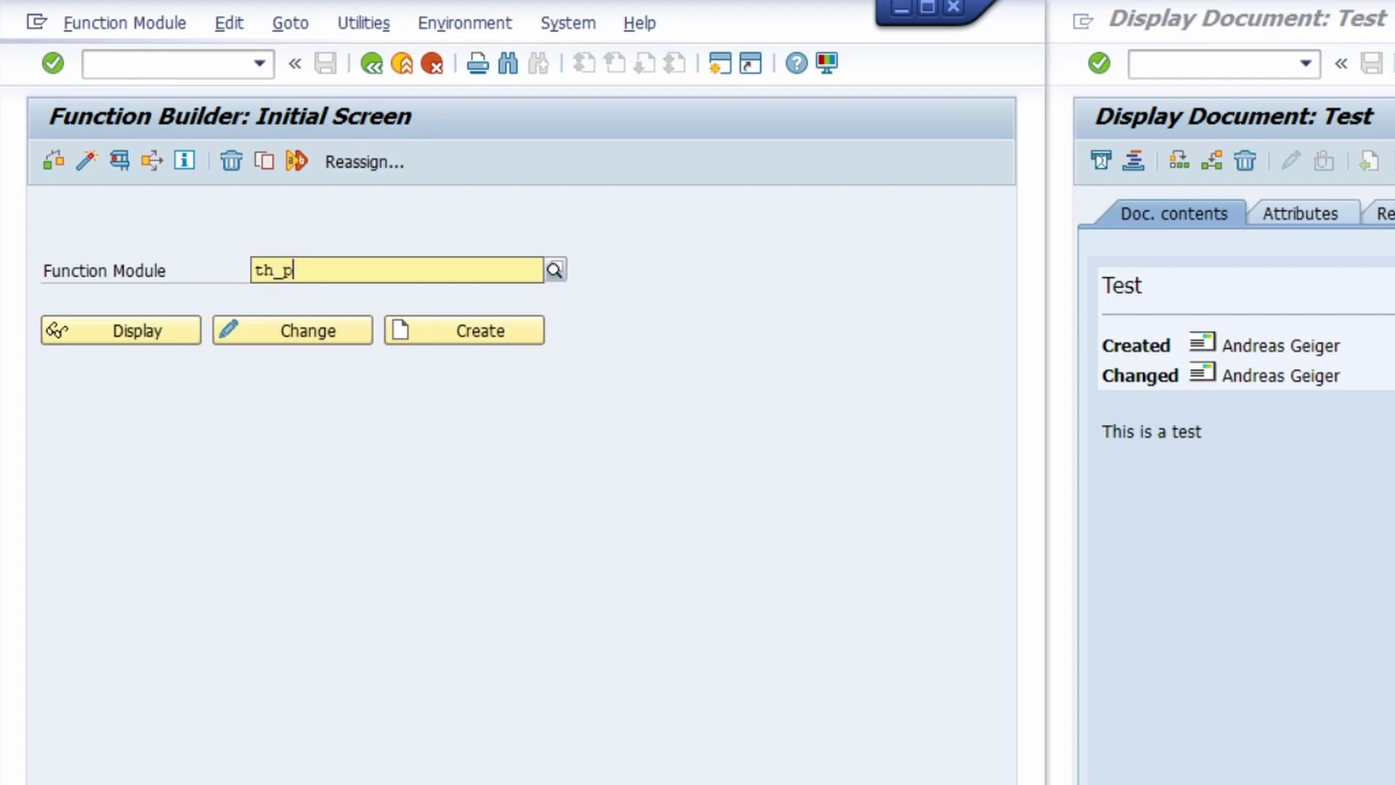
pyautogui.write('opup')
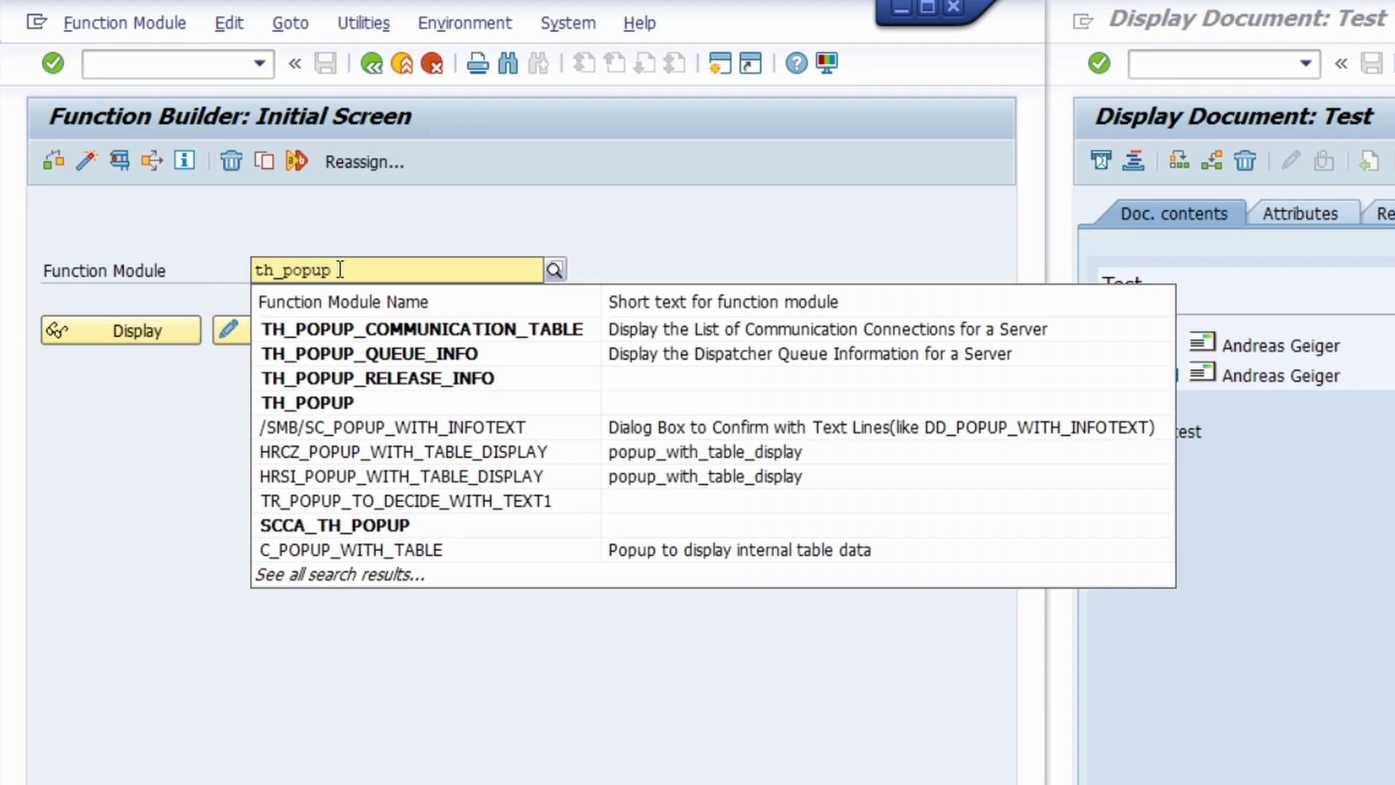
pyautogui.click(373, 401)
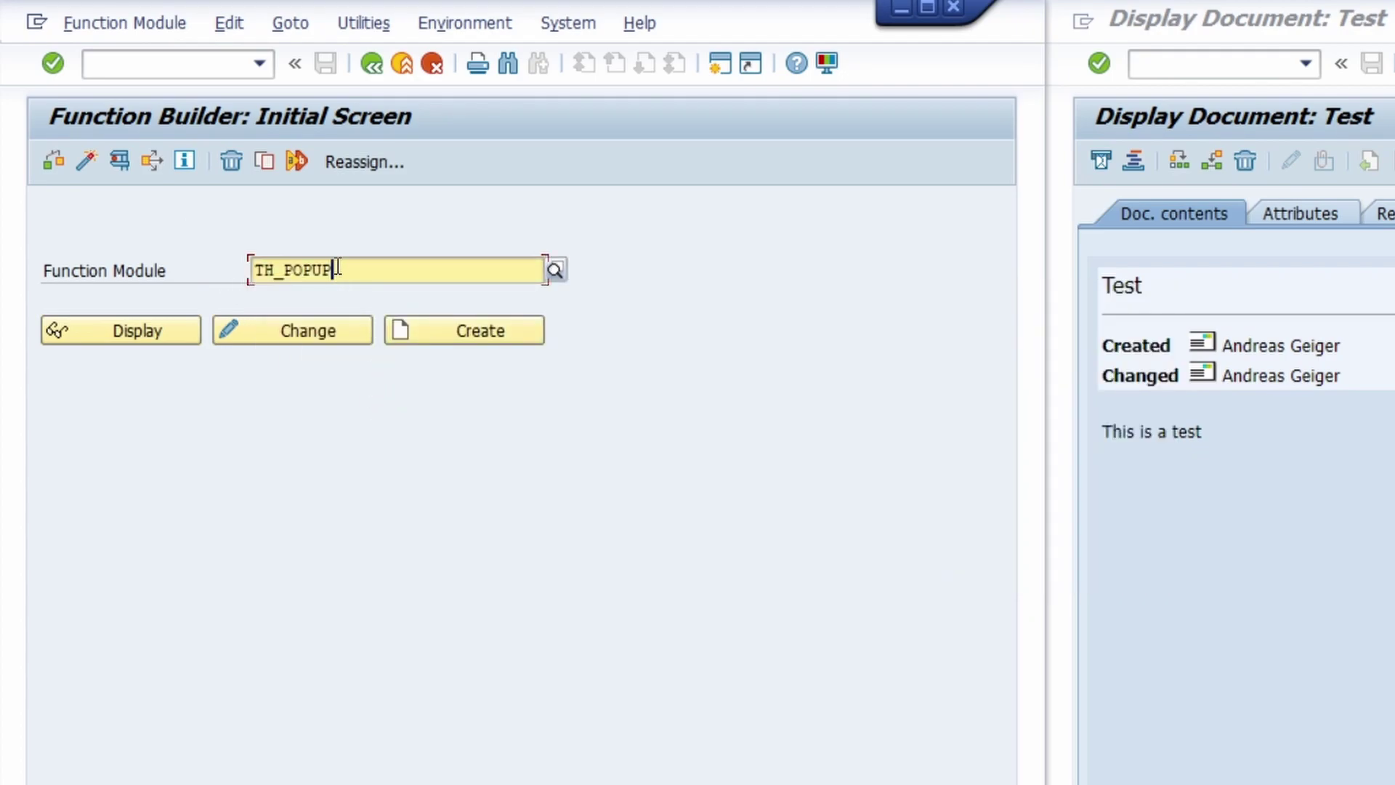
# Open the TH_POPUP test screen and check its CLIENT, USER and MESSAGE fields
pyautogui.click(120, 163)
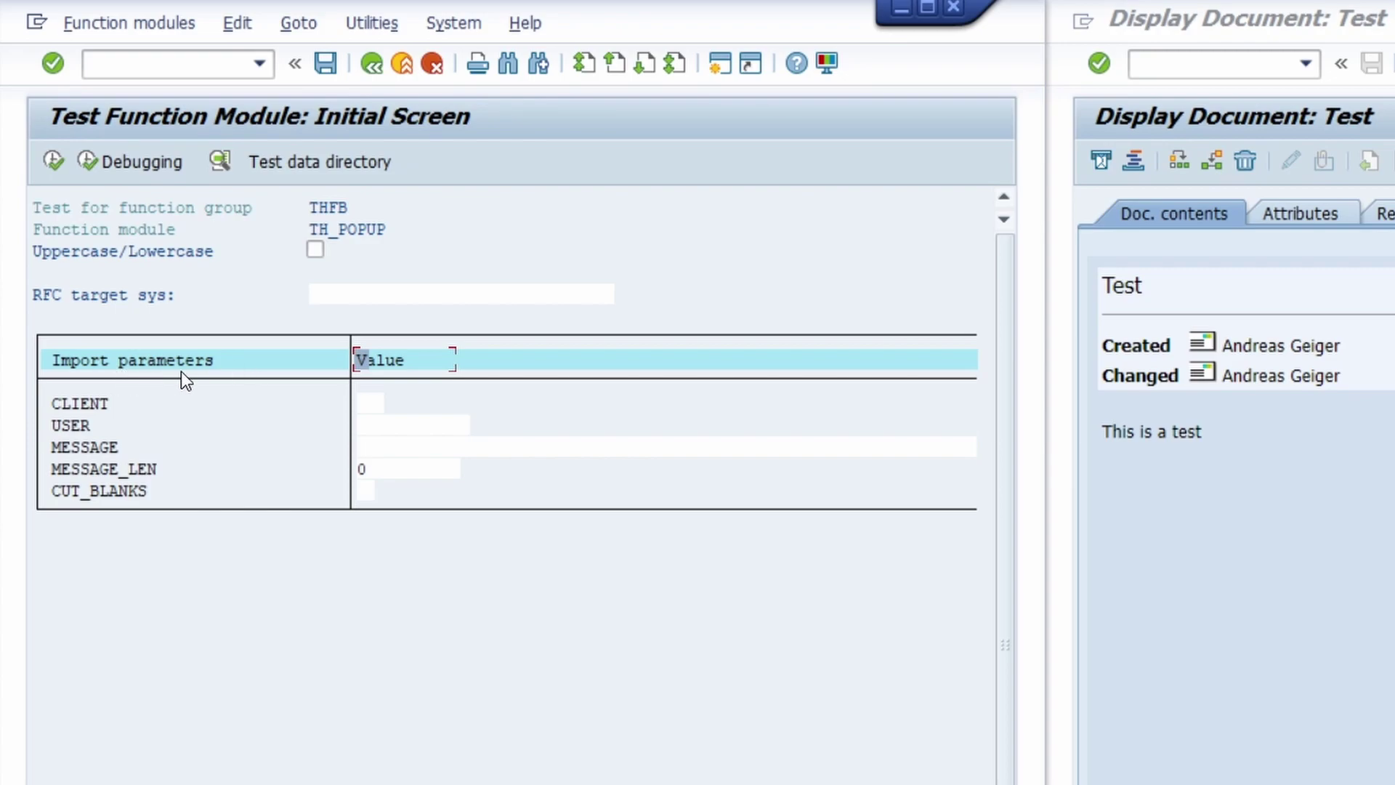
pyautogui.click(376, 401)
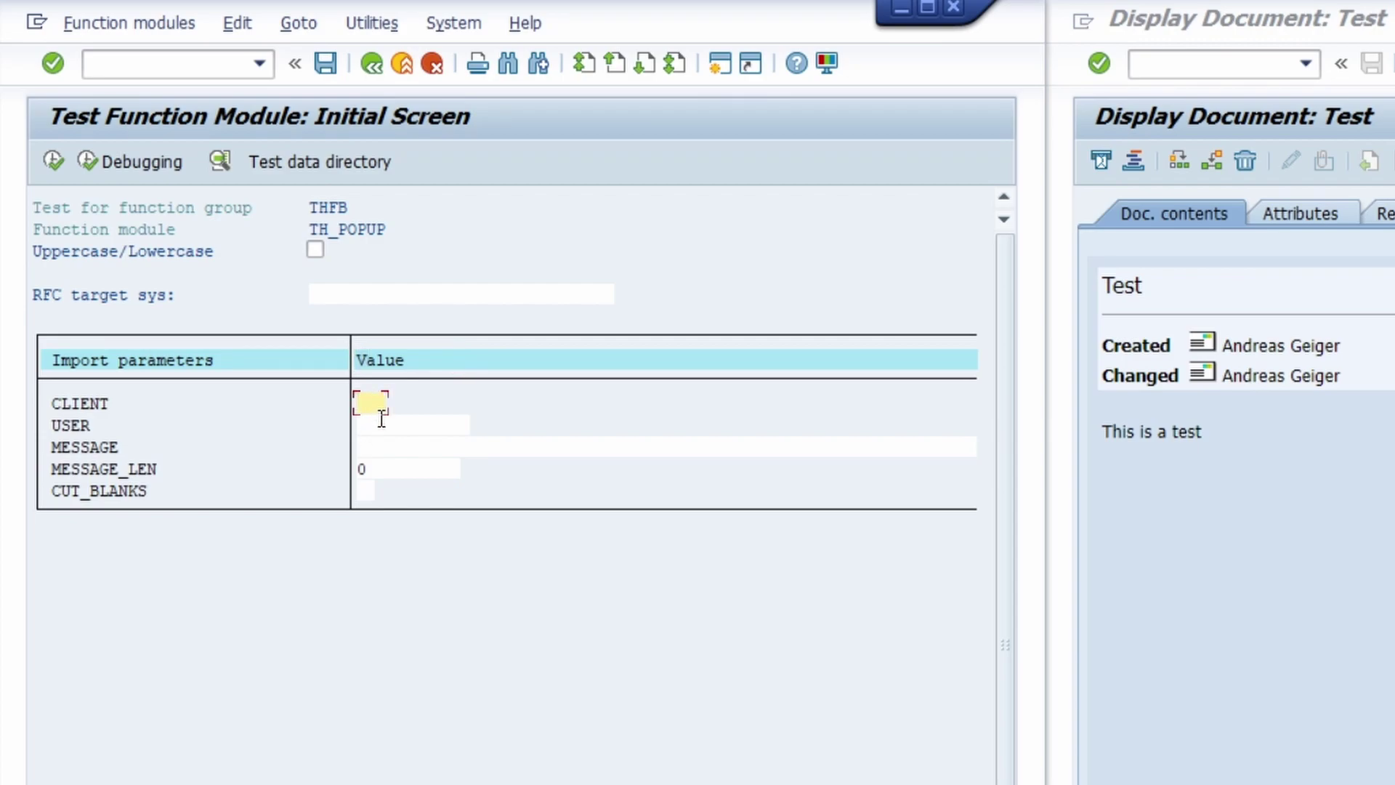
pyautogui.click(382, 421)
pyautogui.click(382, 444)
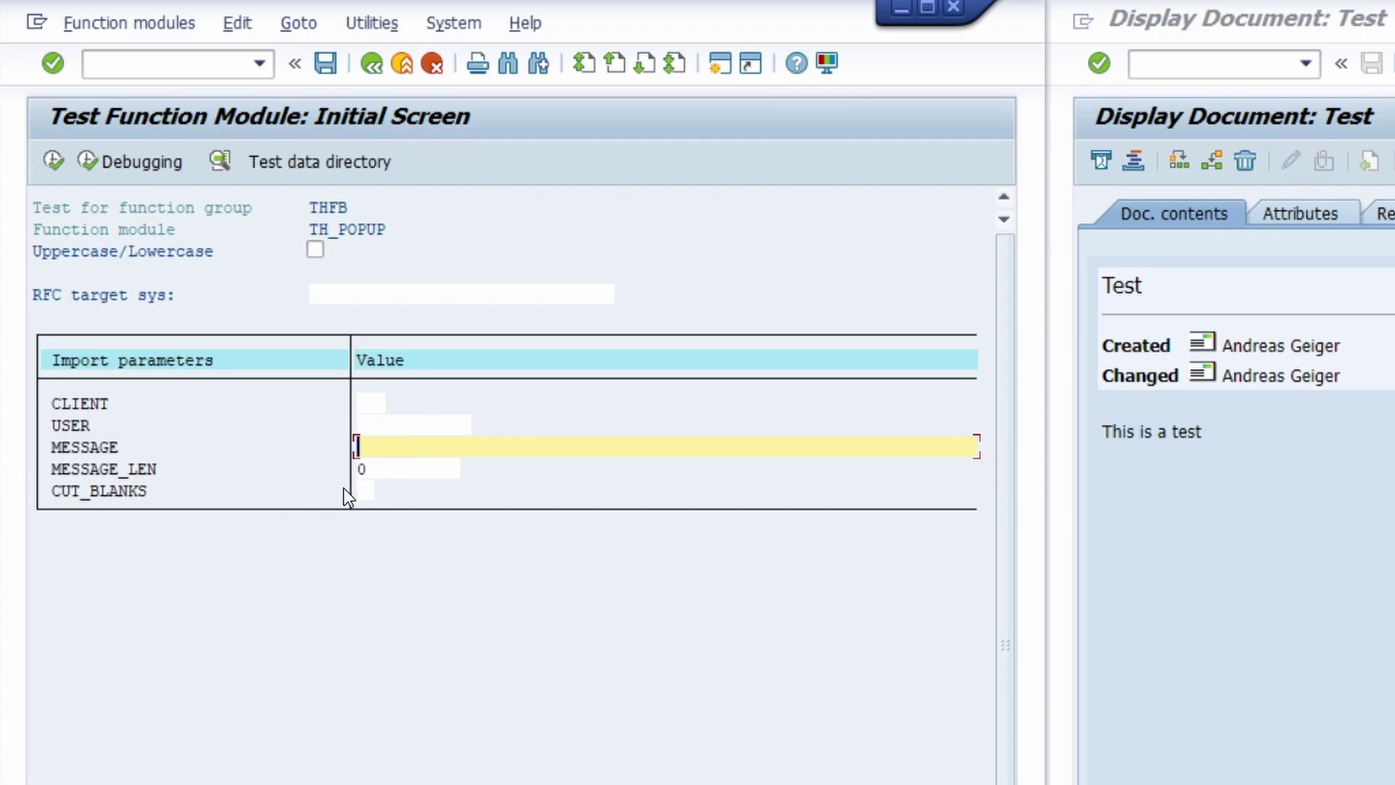
# Fill CLIENT 400, the second user's ID, and message 'This is a test - Please subscribe'
pyautogui.click(373, 402)
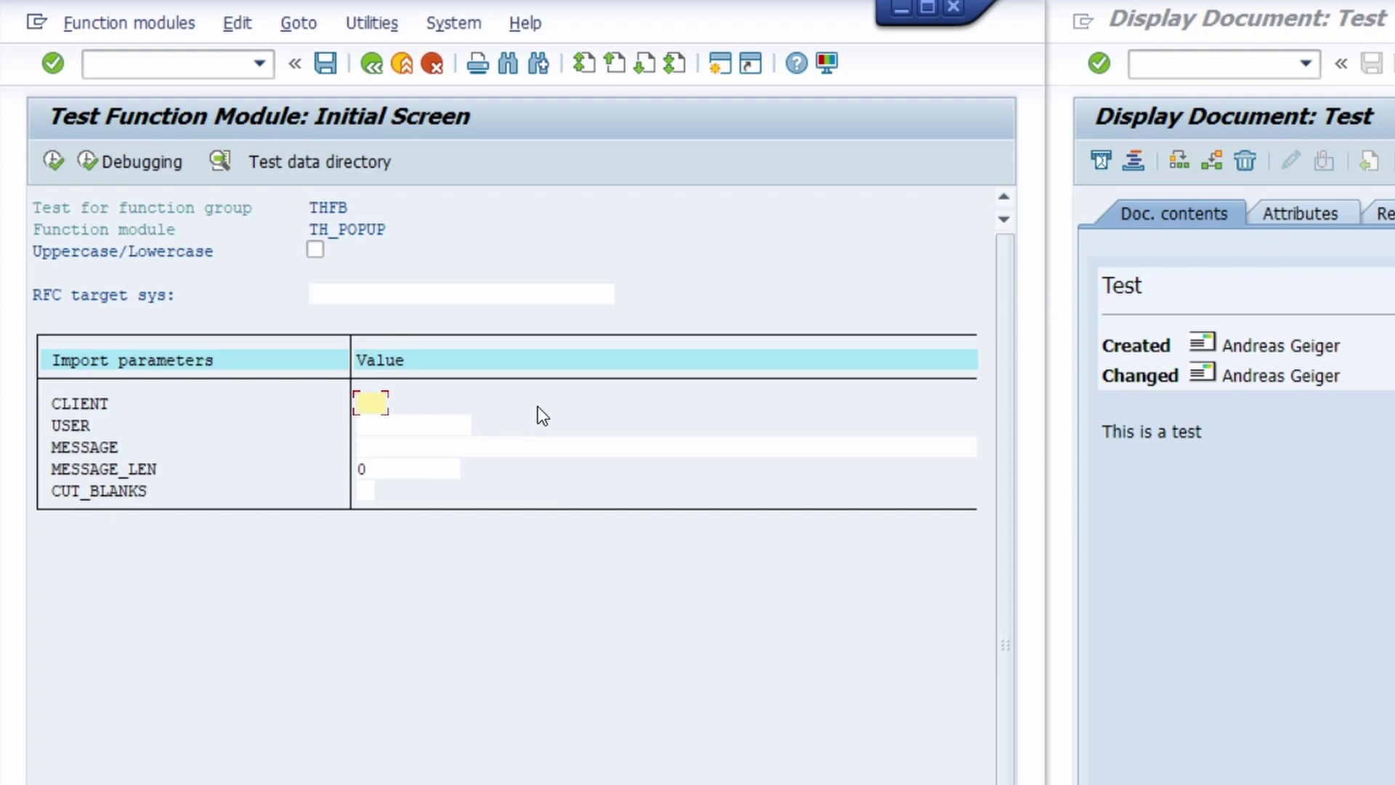
pyautogui.write('400')
pyautogui.press('Tab')
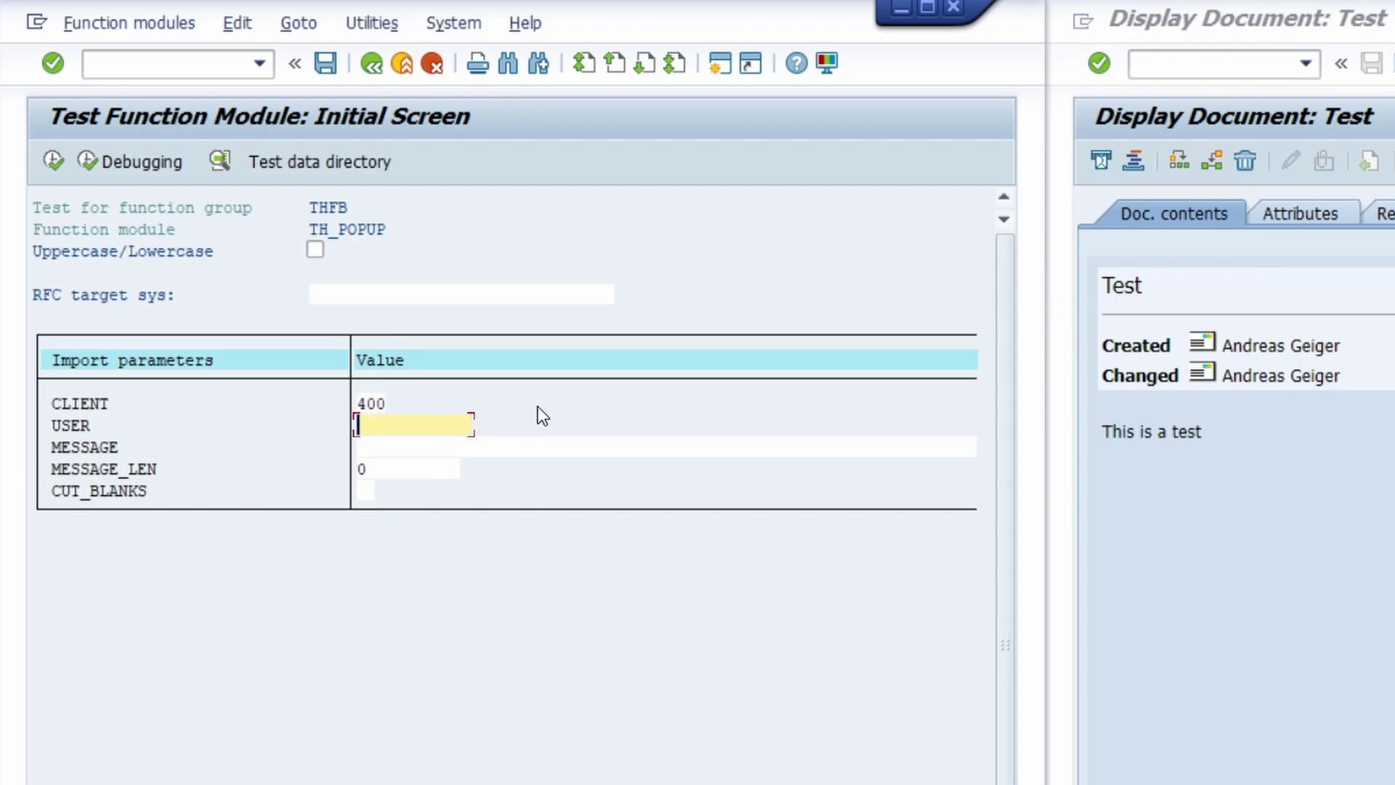
pyautogui.write('andreasg2')
pyautogui.press('Tab')
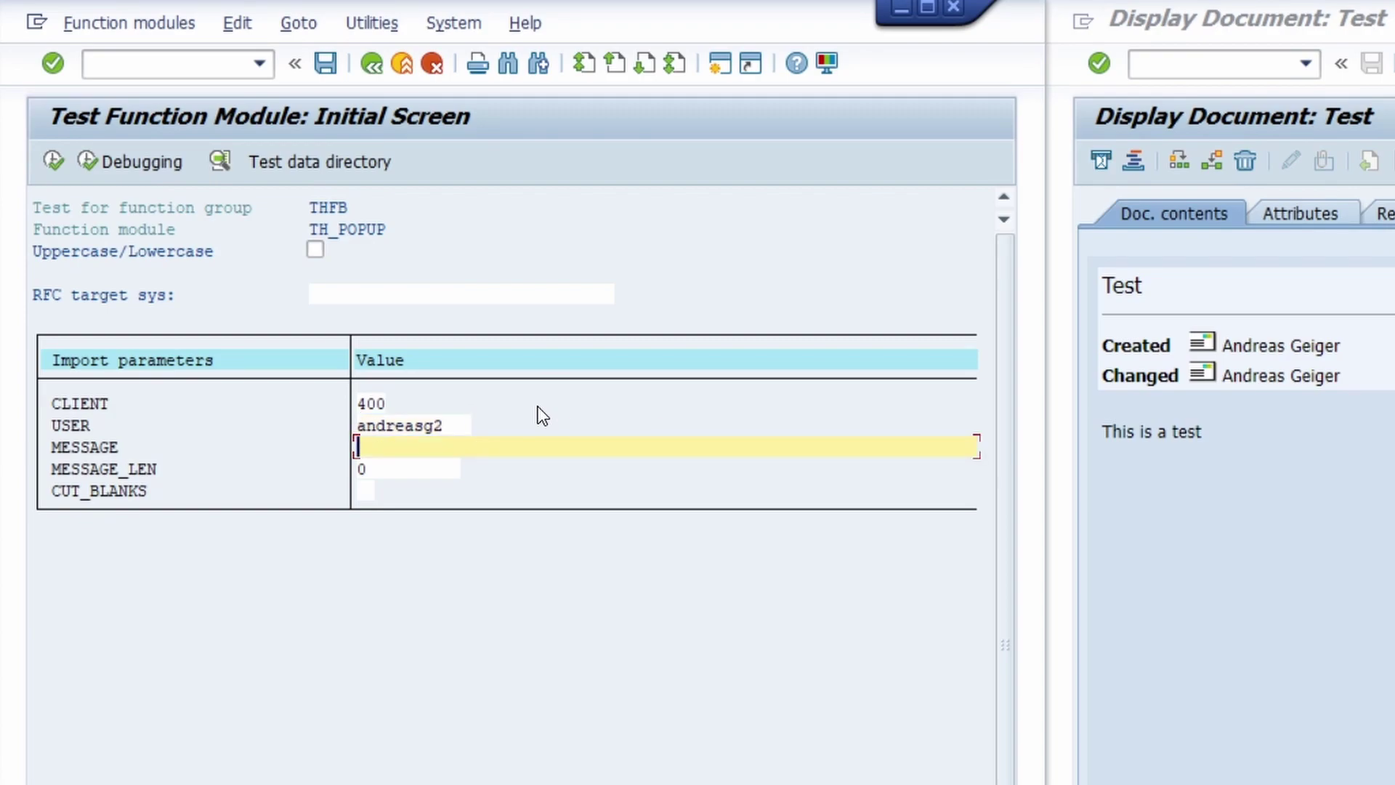
pyautogui.write('This is a test')
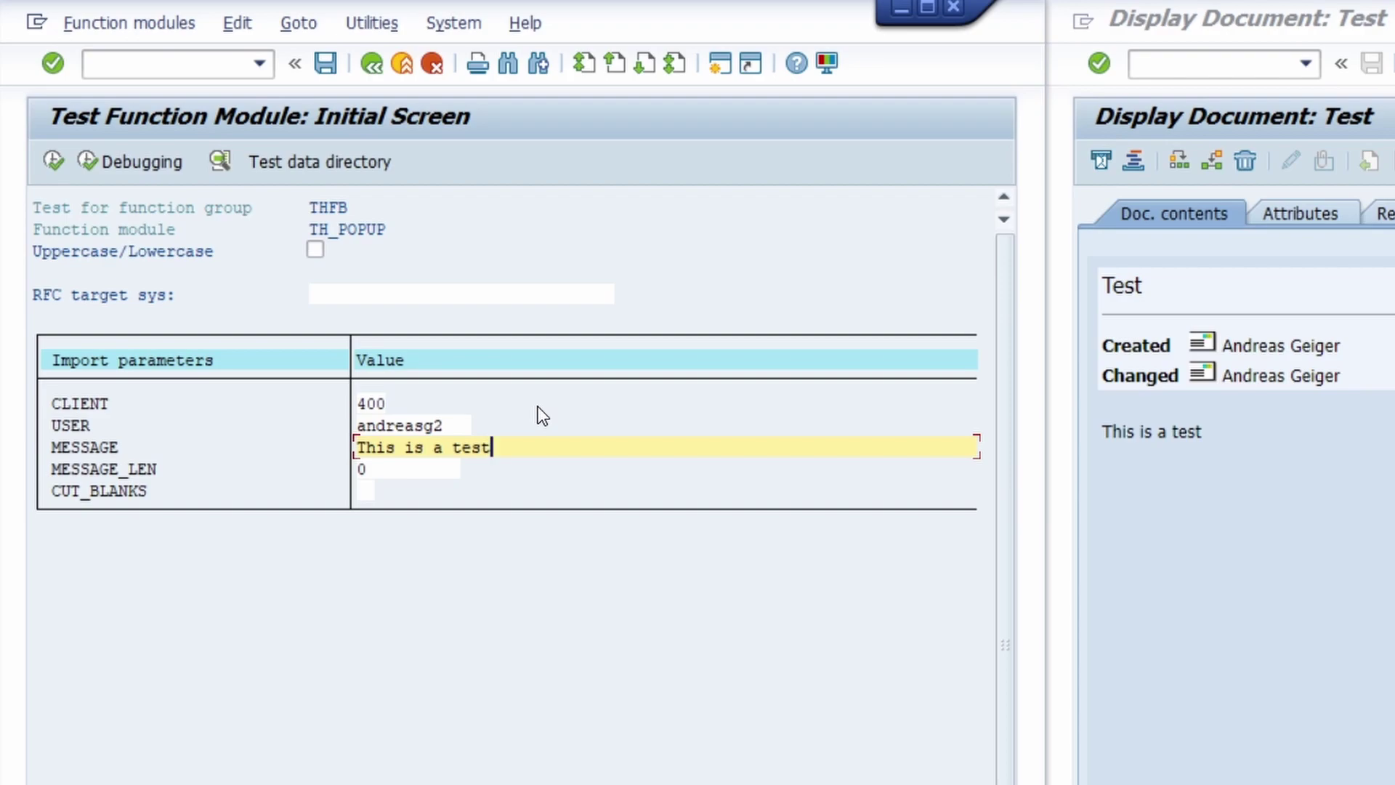
pyautogui.write(' - Please subs')
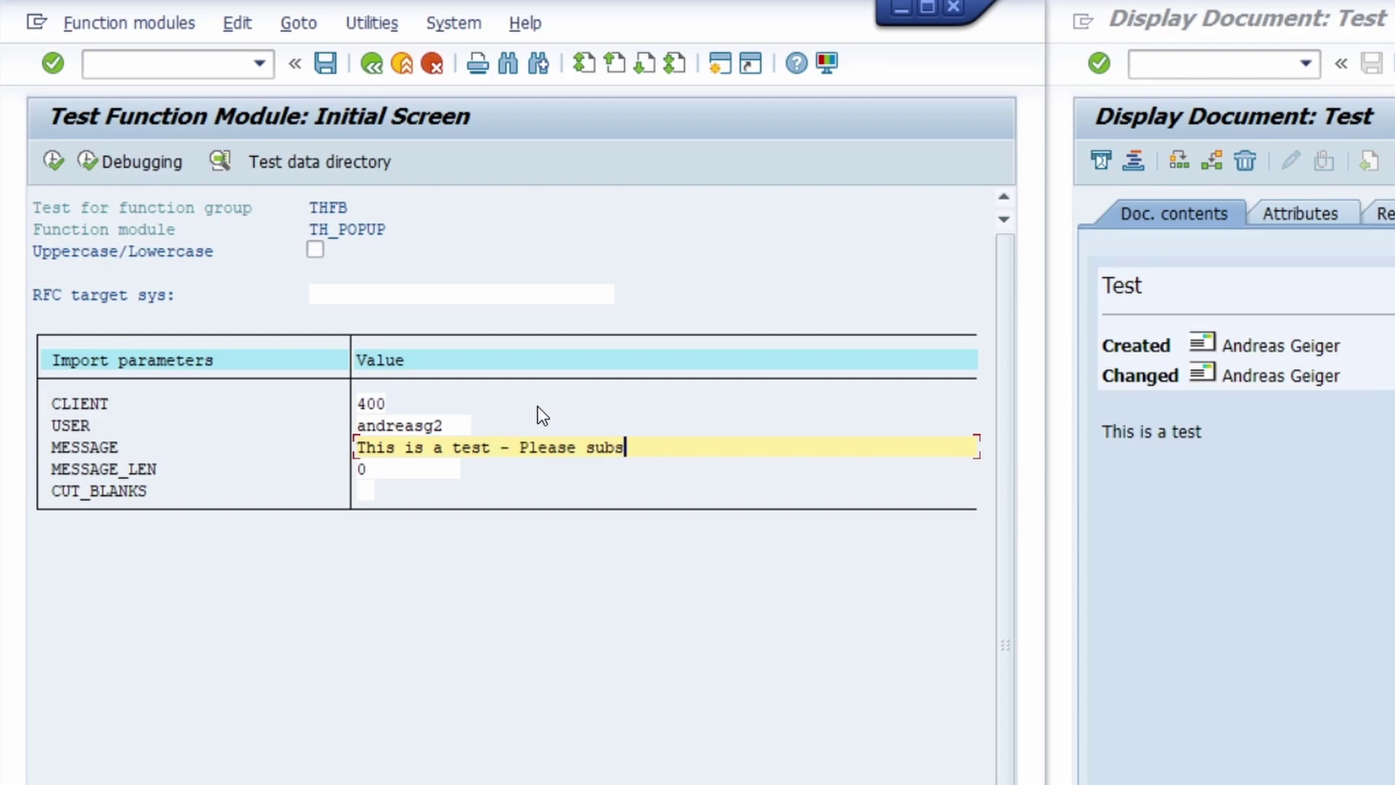
pyautogui.write('cribe')
# Execute TH_POPUP to send the popup message to the second user
pyautogui.click(54, 161)
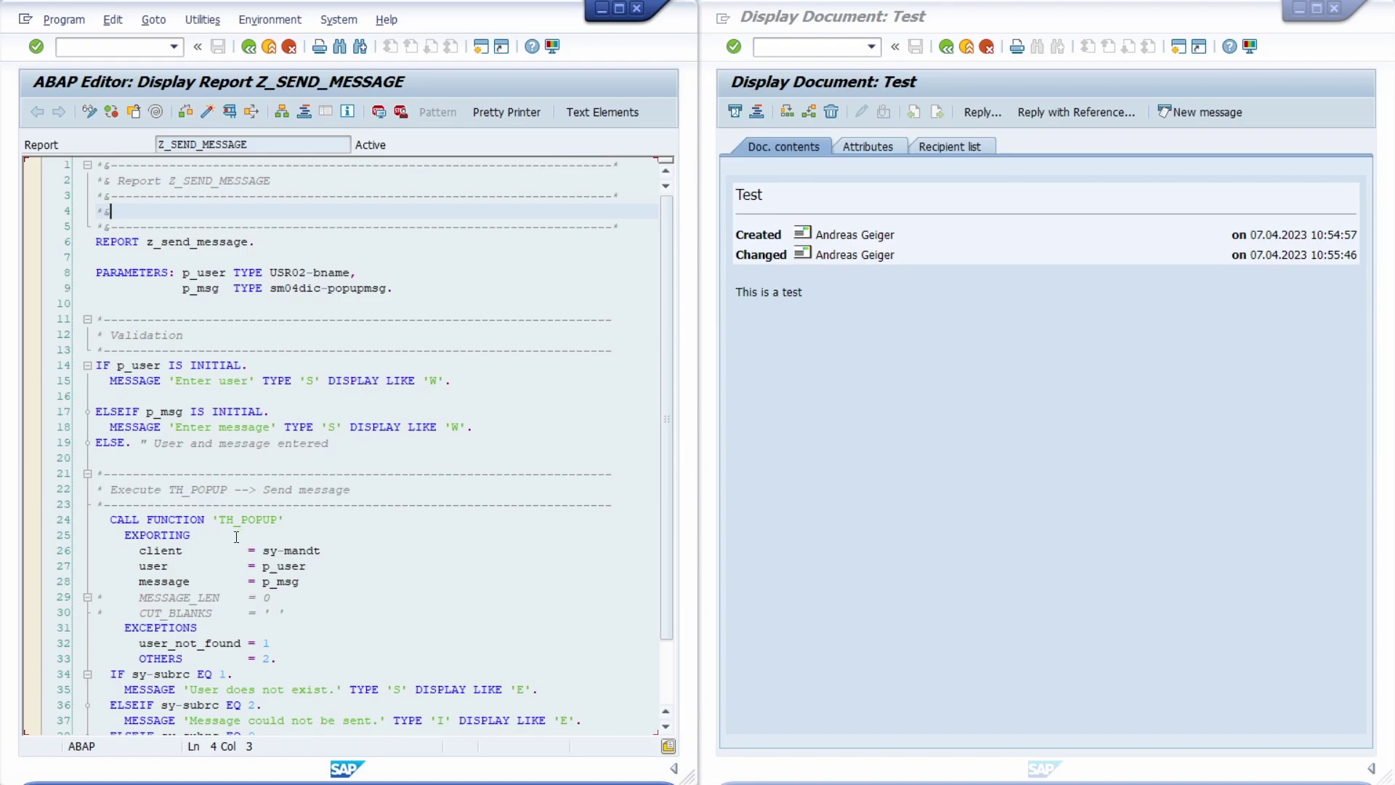
# Review the Z_SEND_MESSAGE code, highlighting the TH_POPUP call and the 'Enter message' check
pyautogui.doubleClick(254, 518)
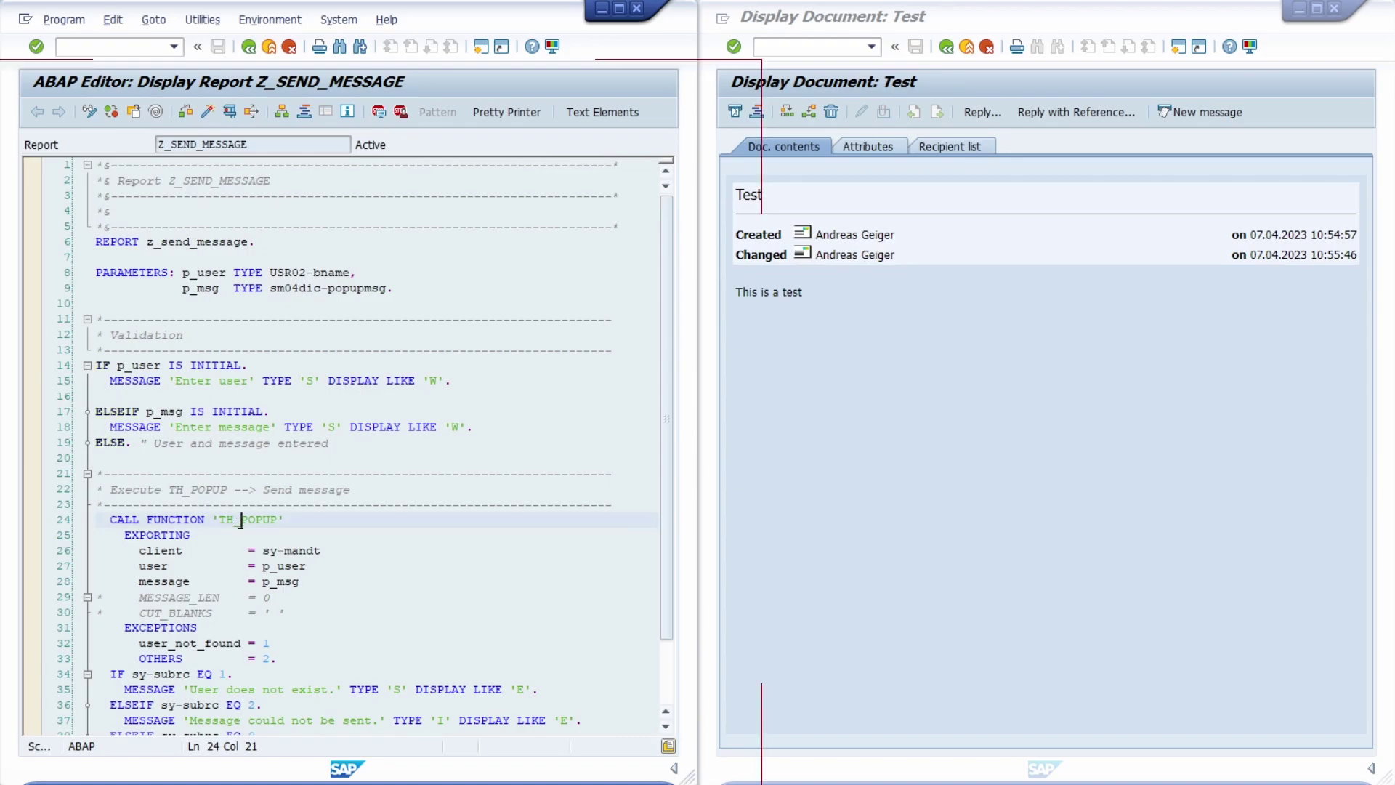
pyautogui.click(289, 519)
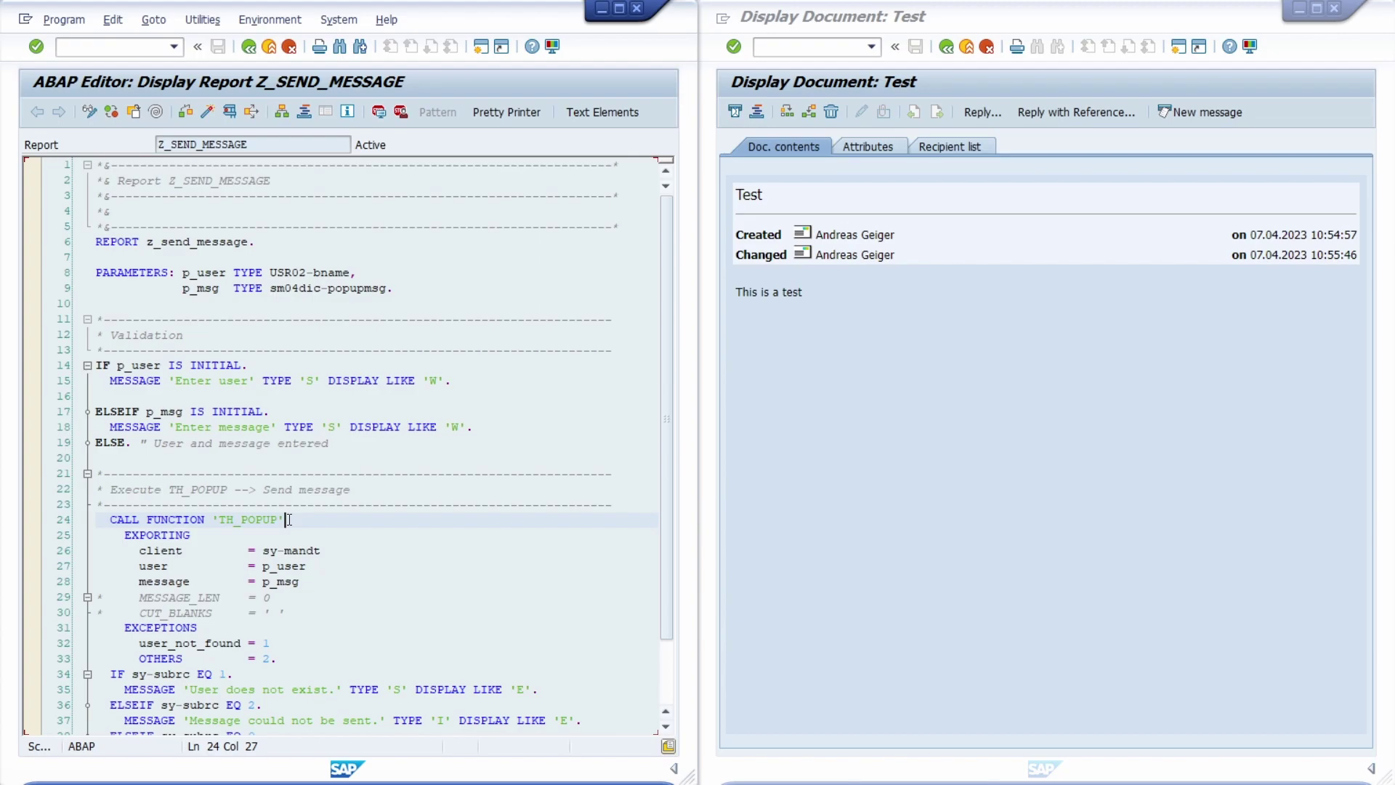
pyautogui.doubleClick(251, 144)
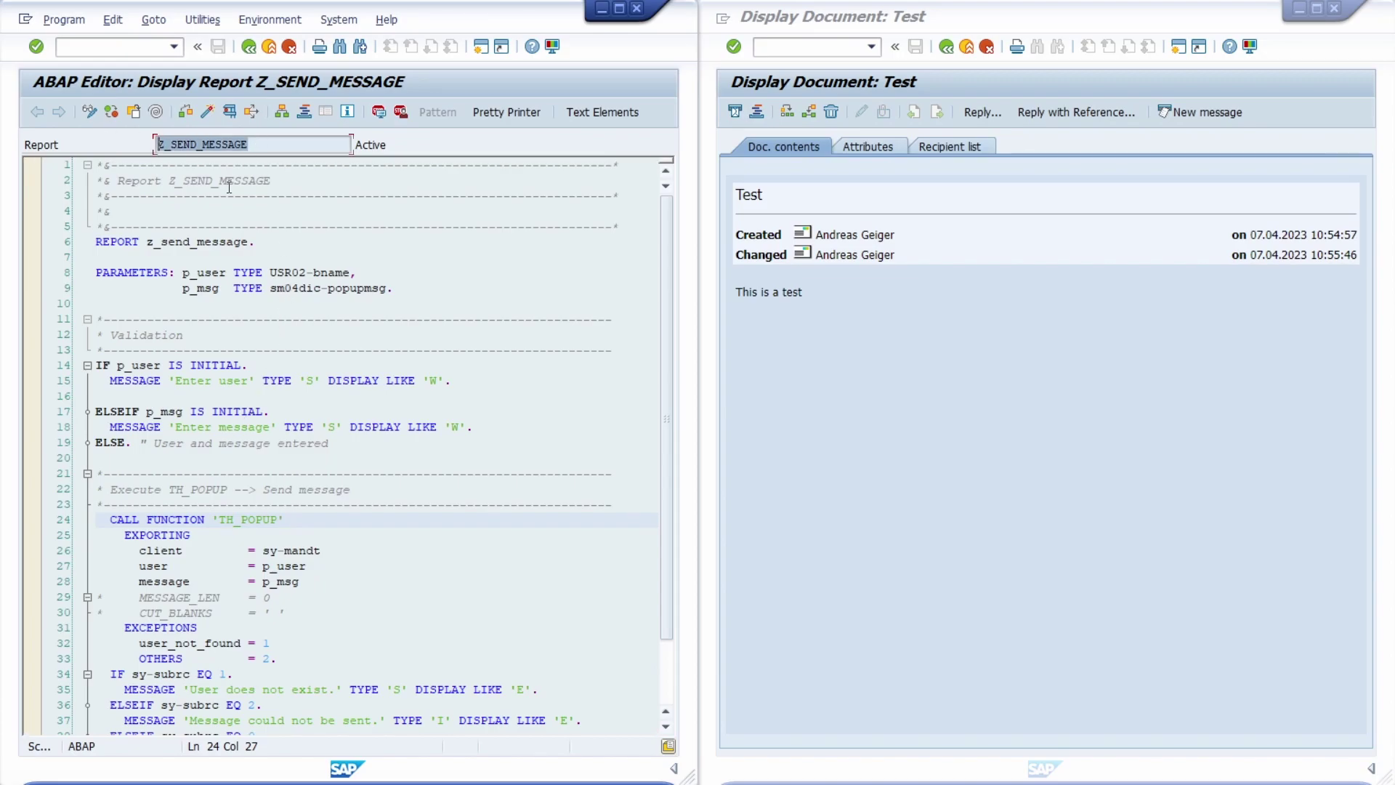
pyautogui.click(266, 307)
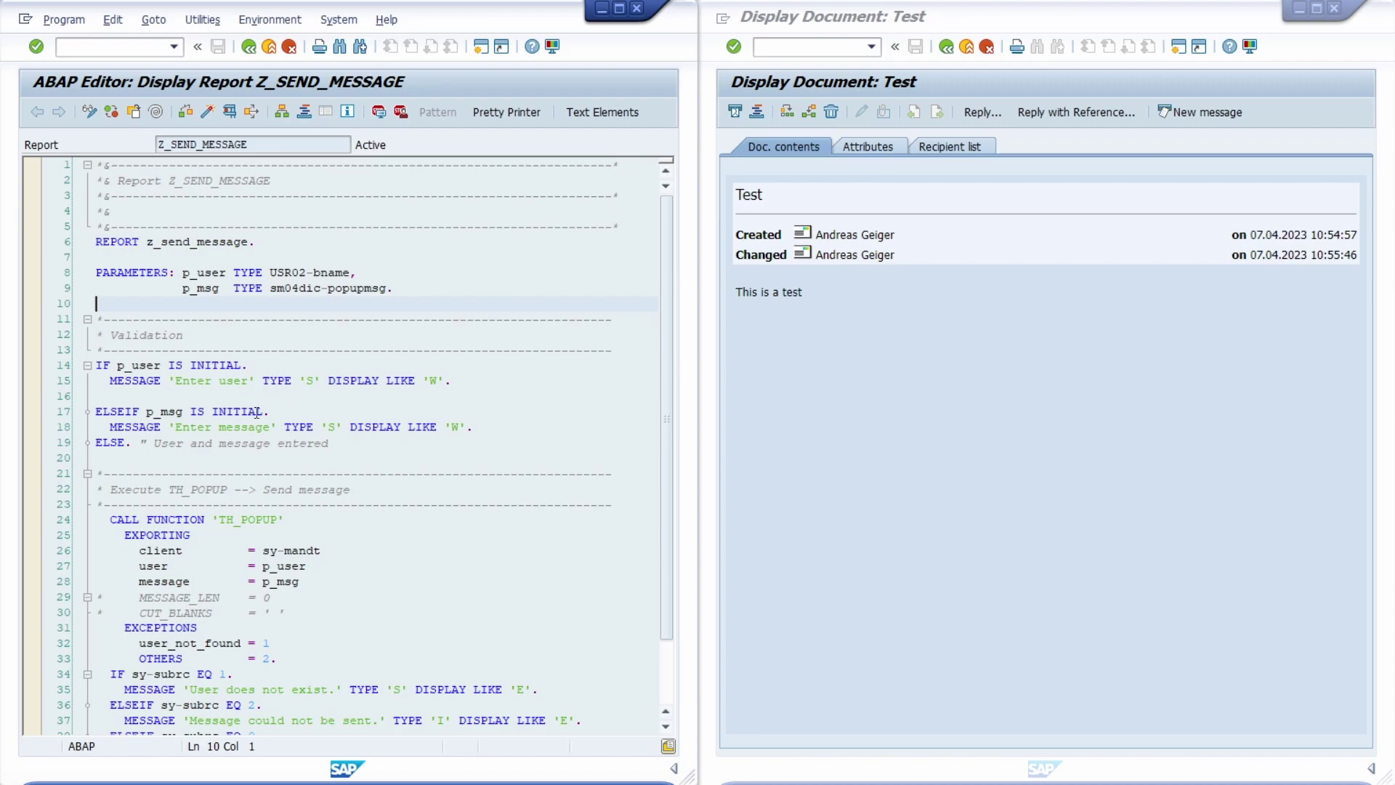
pyautogui.click(263, 459)
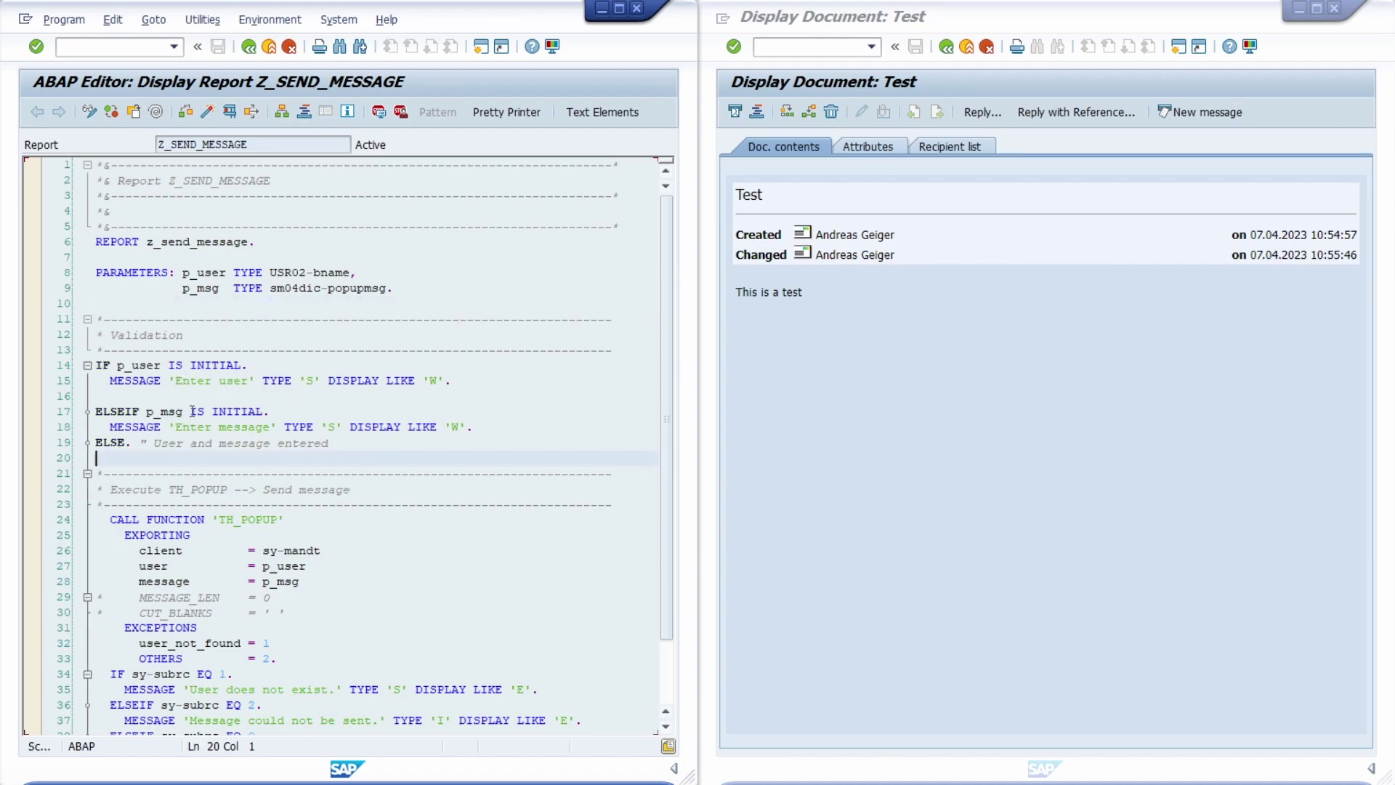
pyautogui.moveTo(175, 427); pyautogui.dragTo(272, 427)
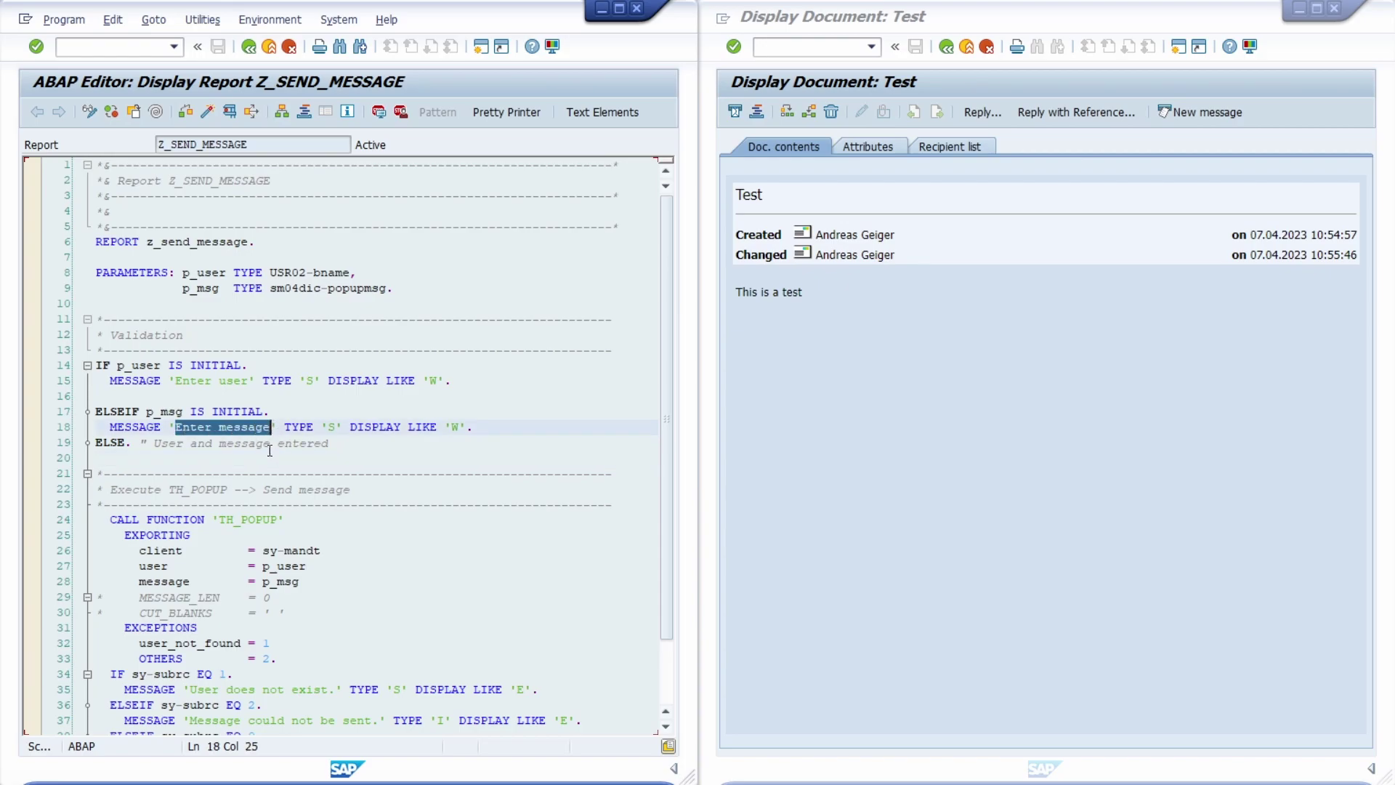
pyautogui.click(285, 474)
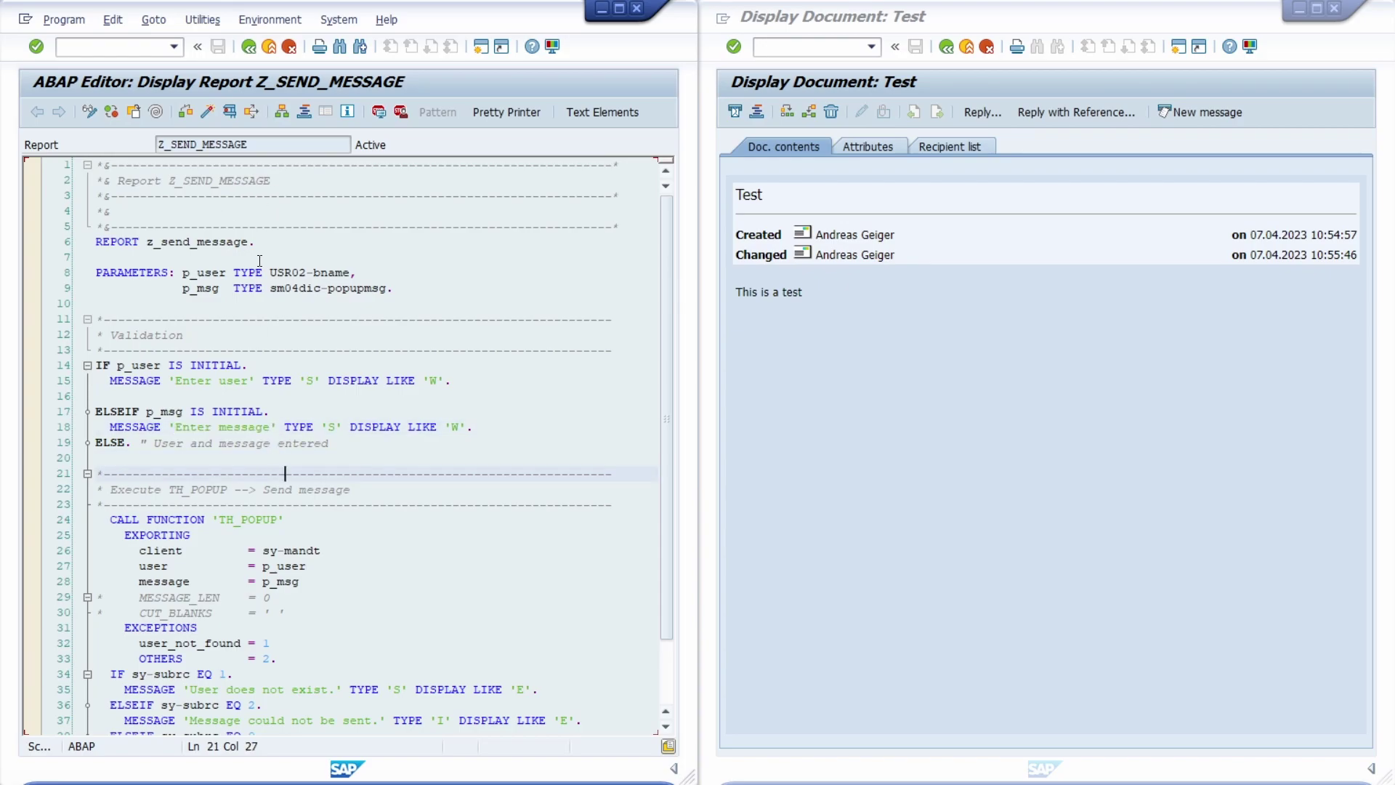
# Run Z_SEND_MESSAGE and send 'Please subscribe ERP UP' to the second user
pyautogui.press('F8')
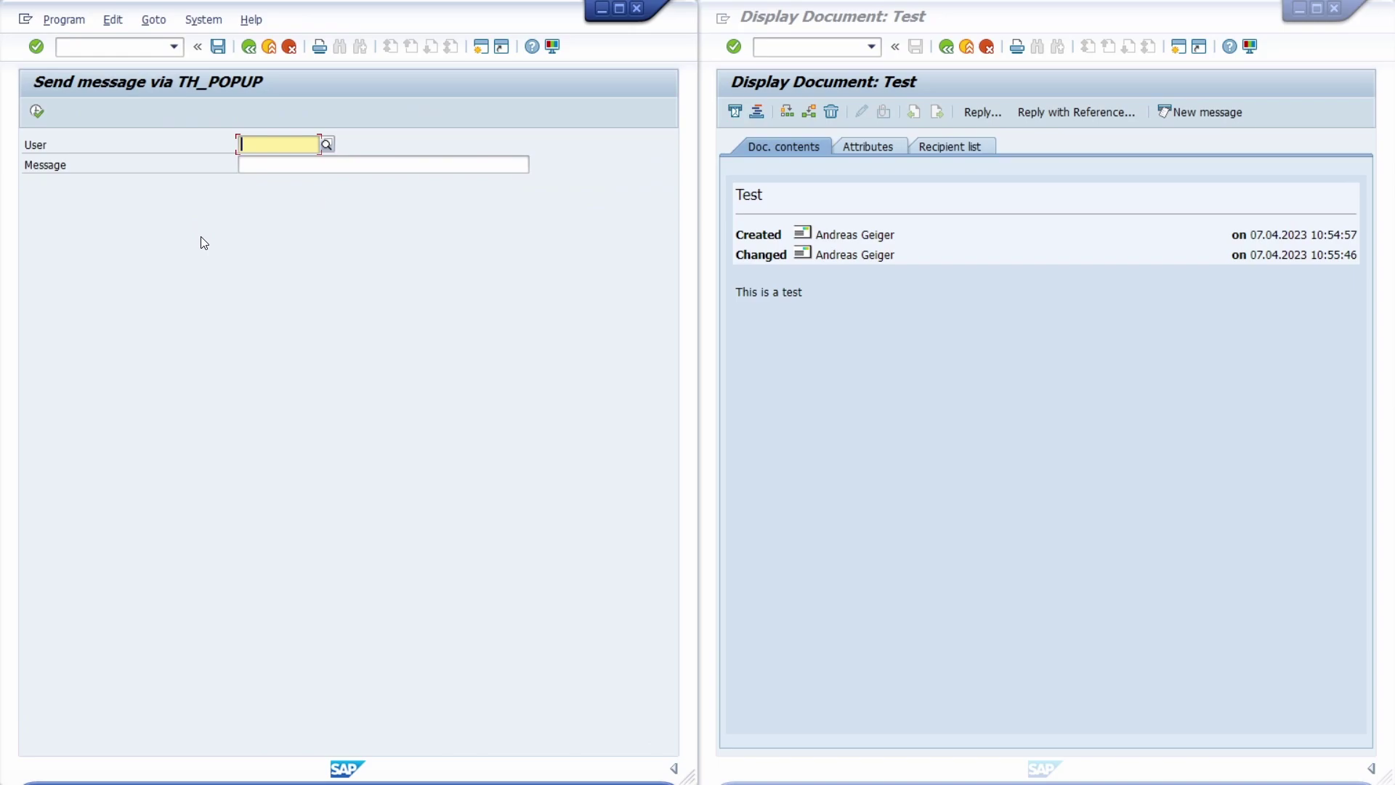
pyautogui.write('andreasg2')
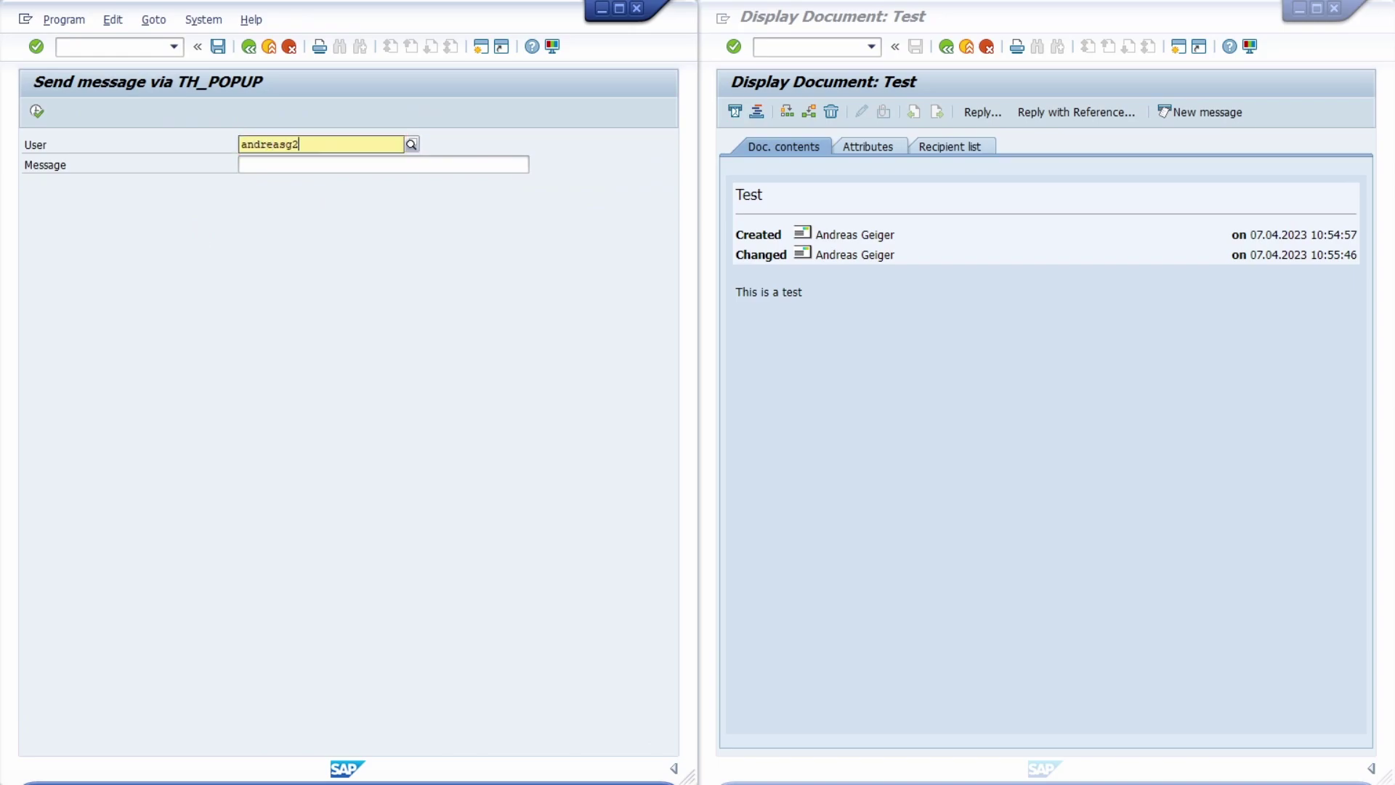
pyautogui.press('Tab')
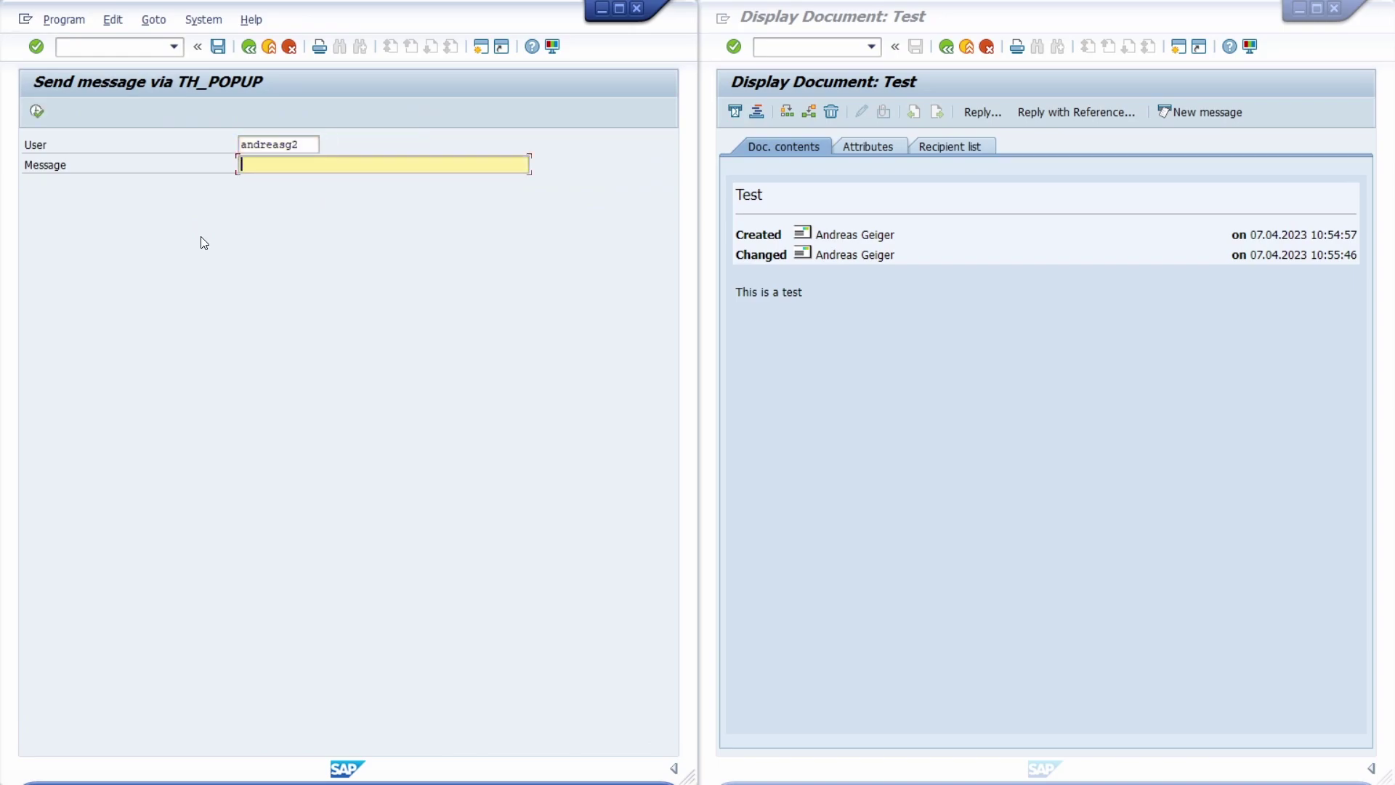
pyautogui.write('Please subscribe ERP UP')
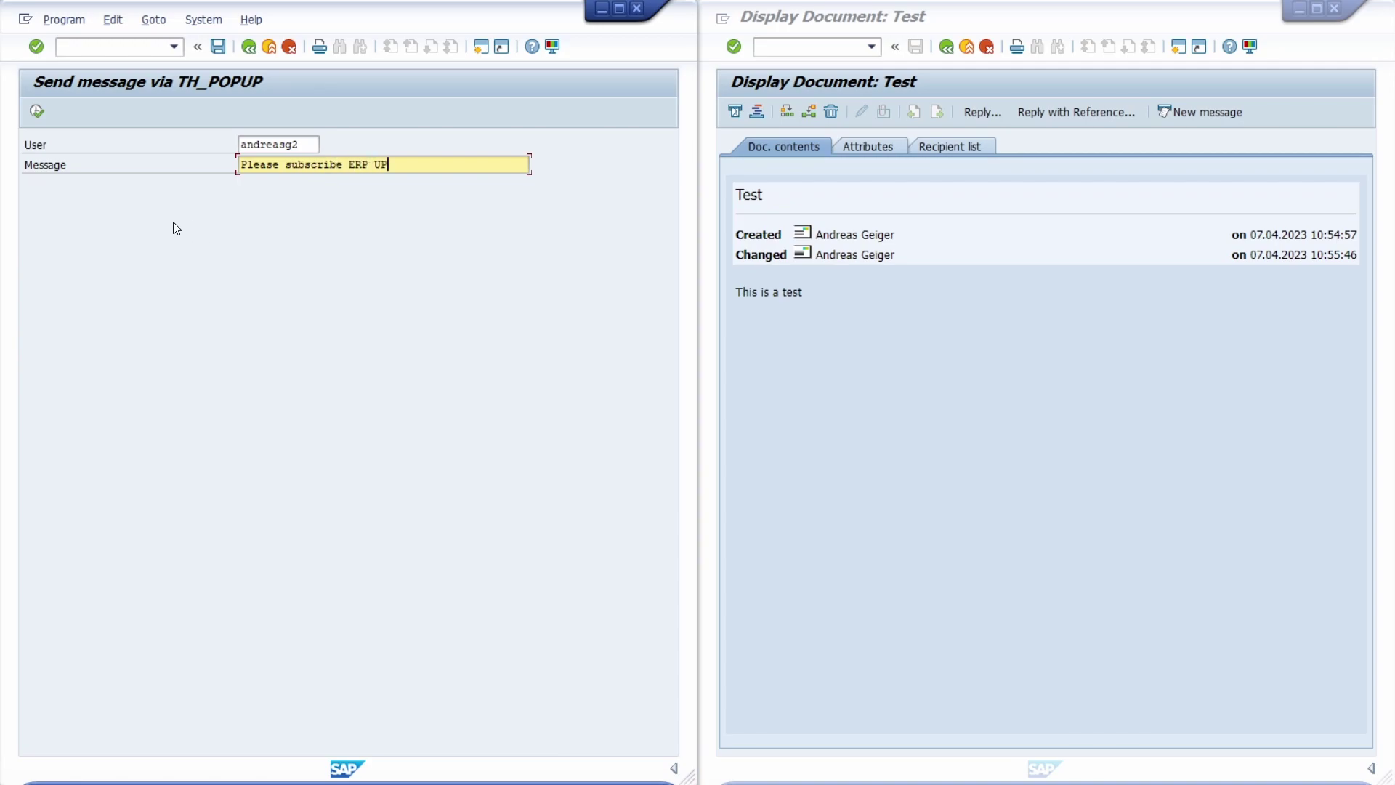
pyautogui.click(37, 113)
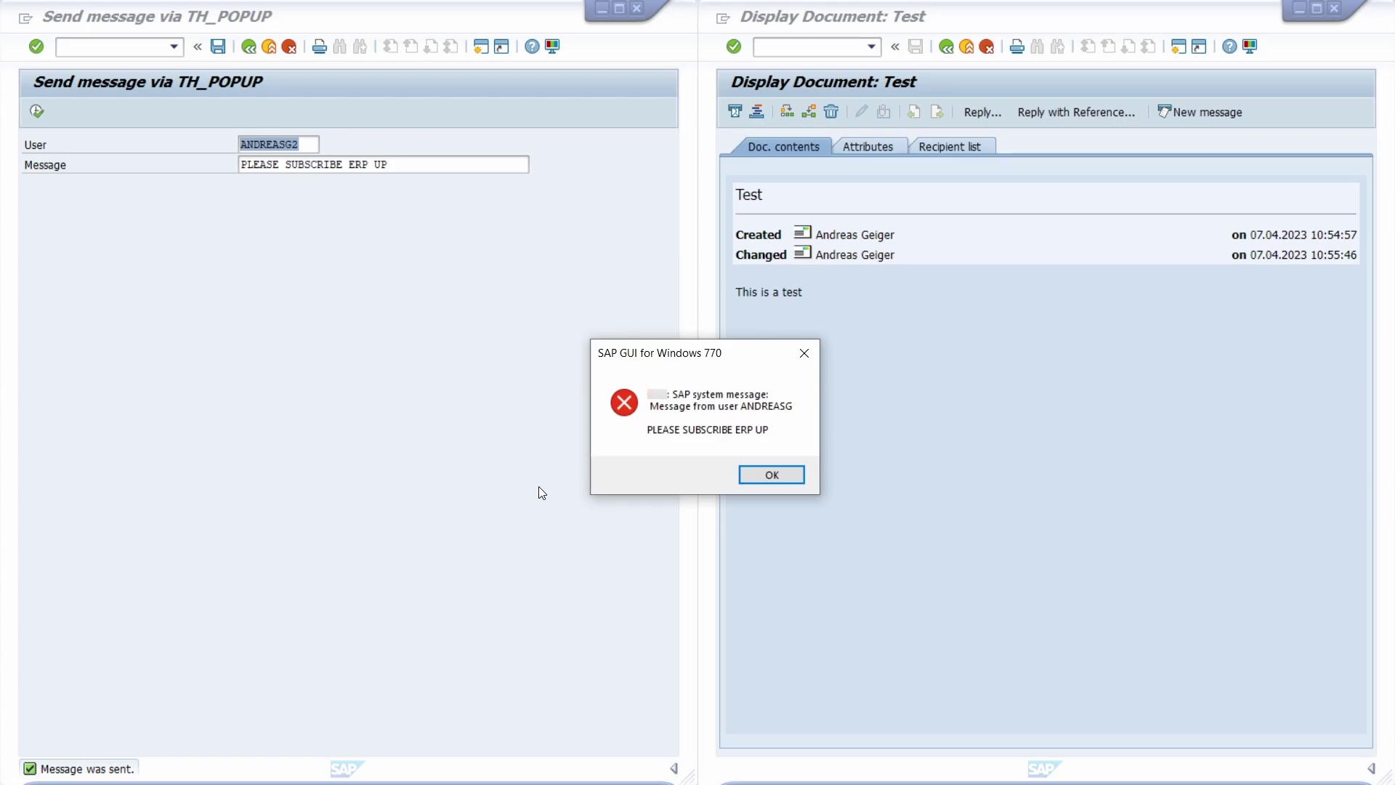
# Dismiss the received message popup and go to transaction SM02 with /nsm02
pyautogui.click(767, 475)
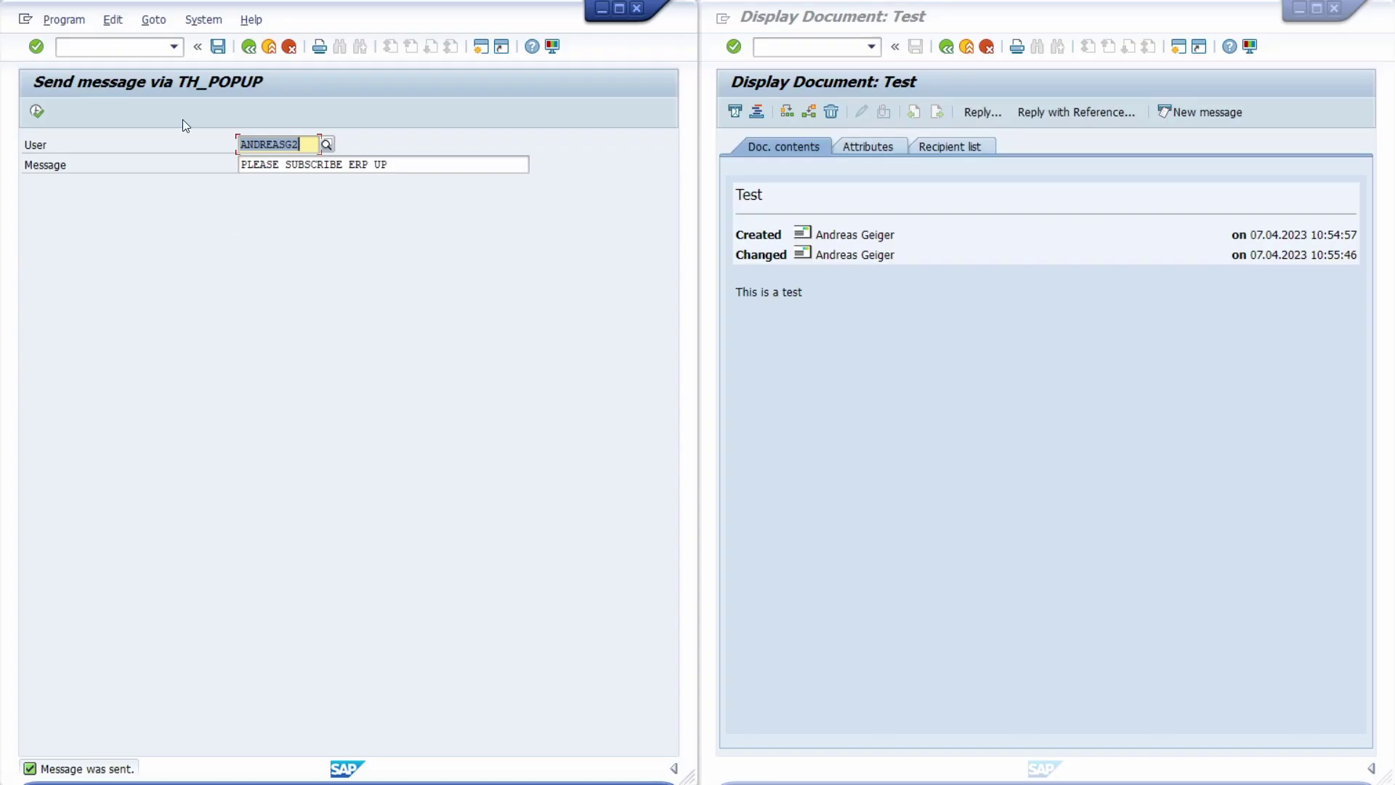
pyautogui.click(124, 46)
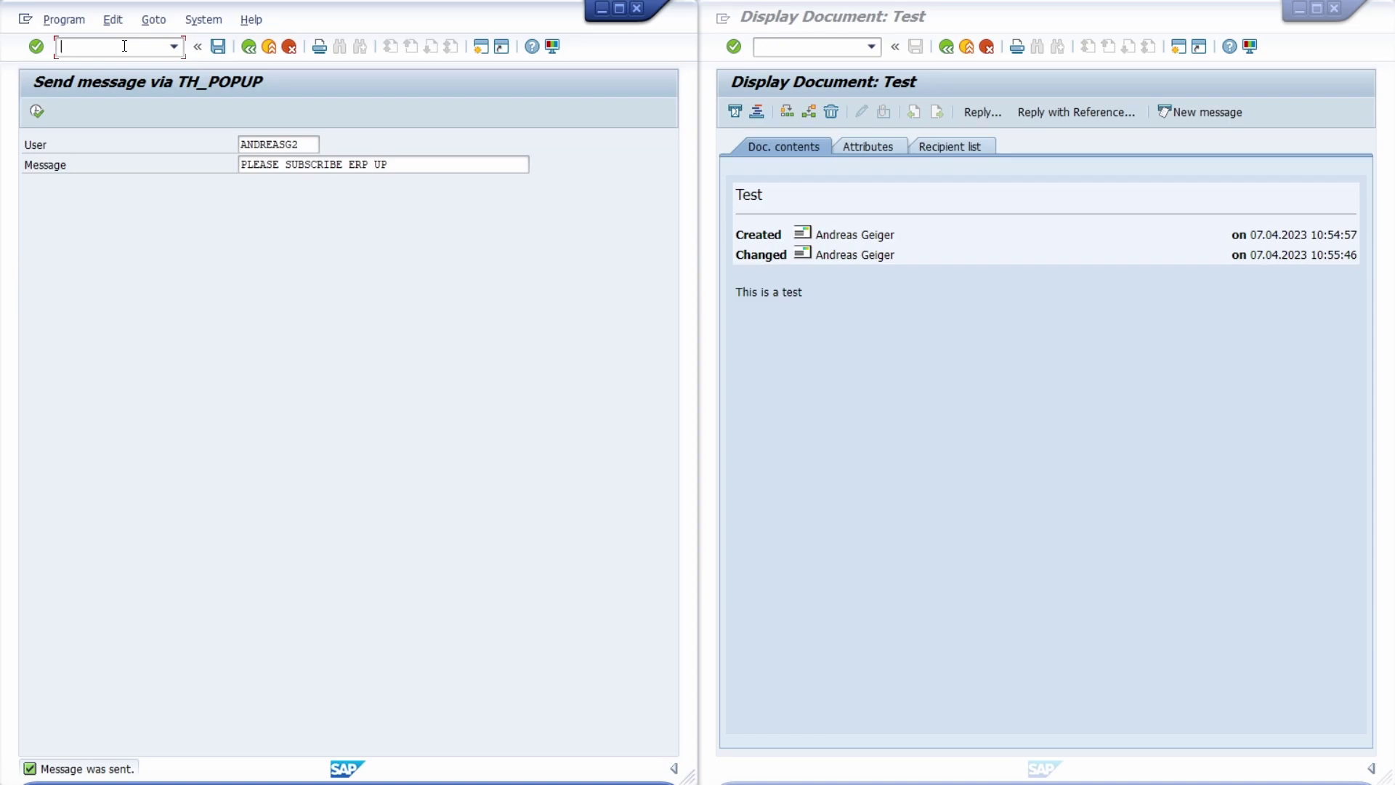
pyautogui.write('/n')
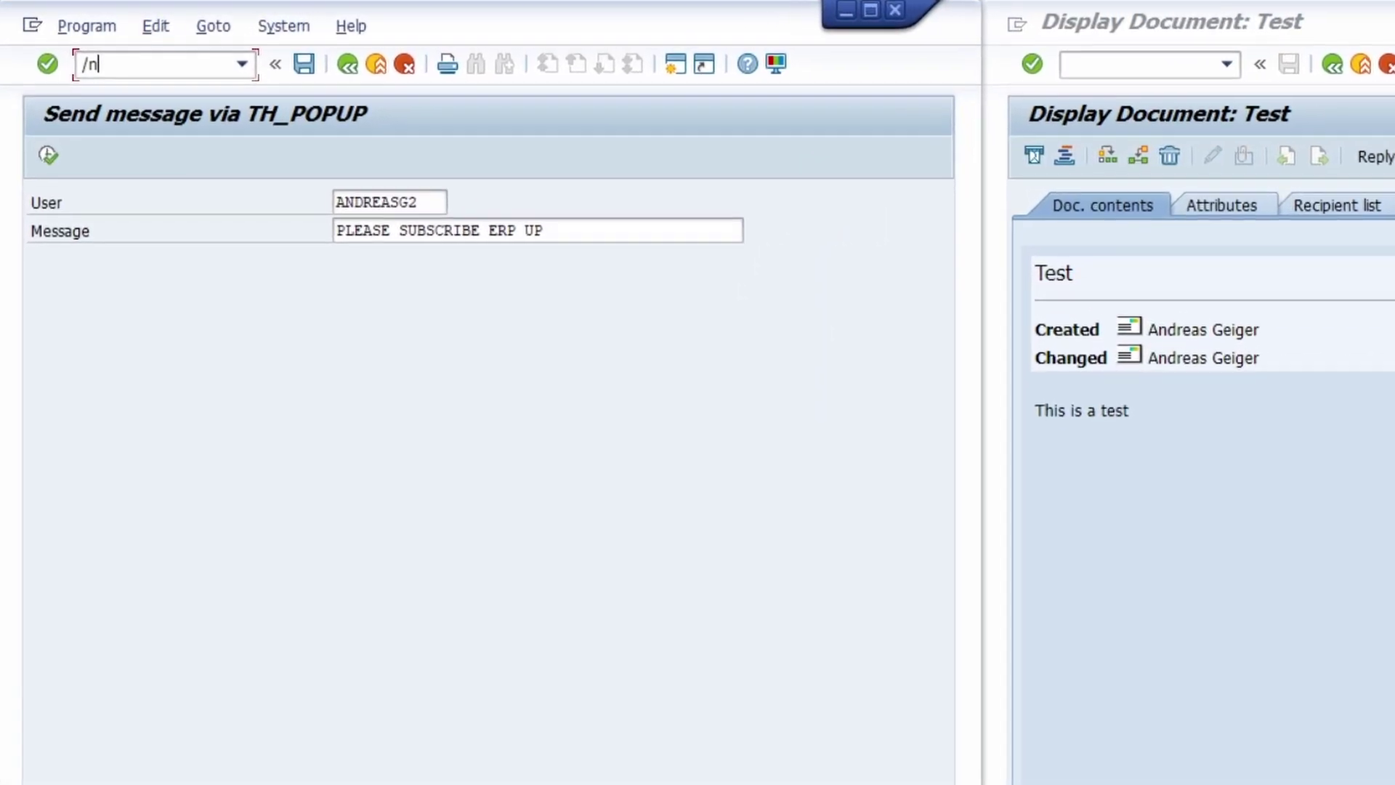
pyautogui.write('sm')
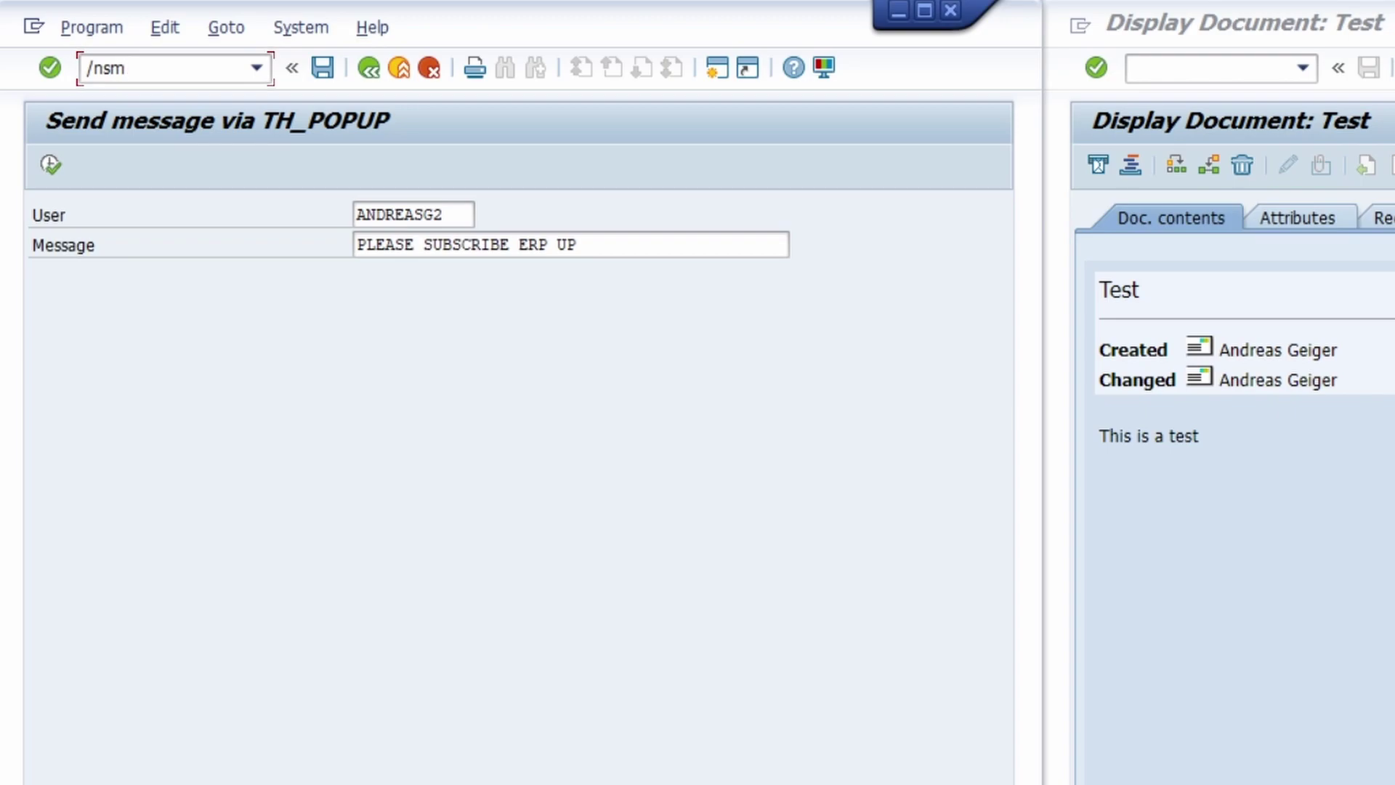
pyautogui.write('02')
pyautogui.press('Return')
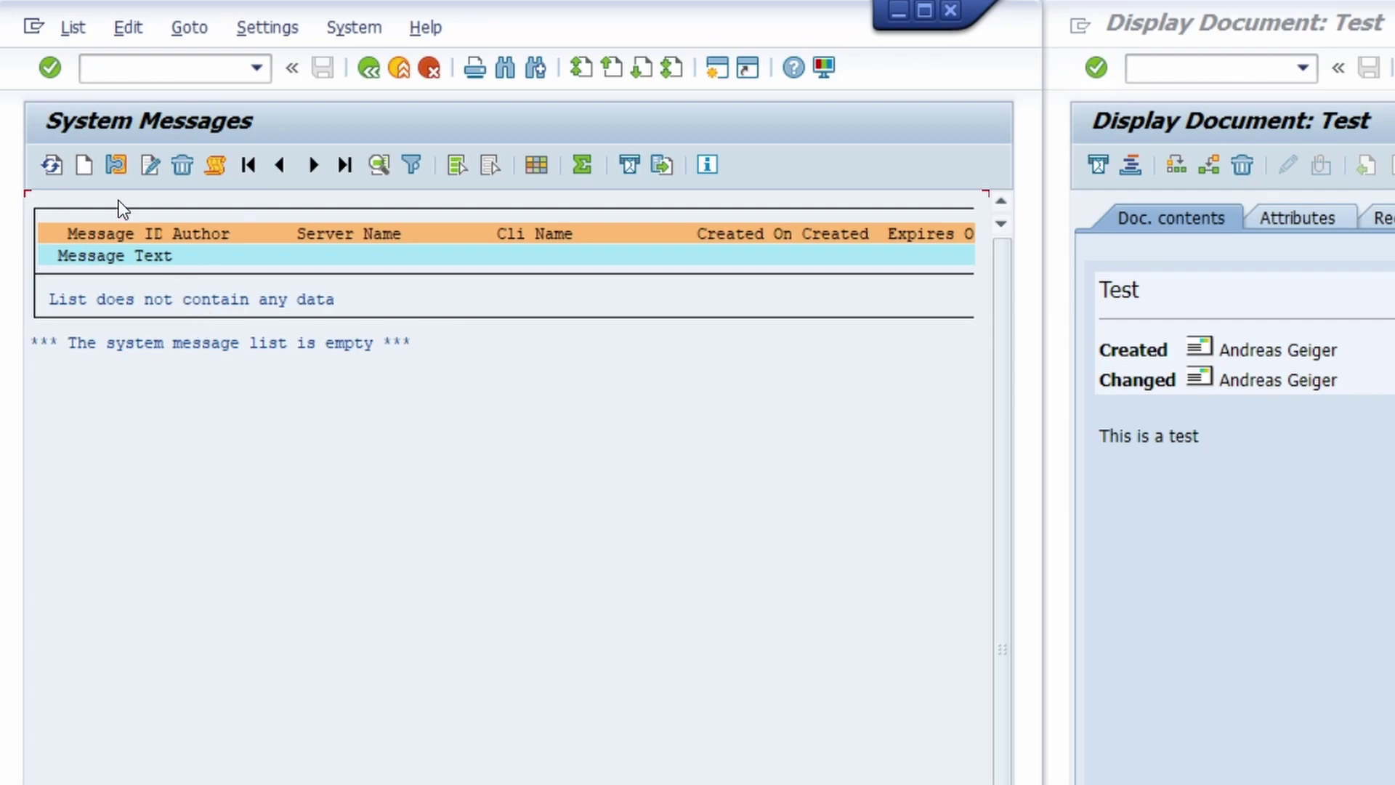
# Create a new system message with the text 'Please subscribe ERP UP :)'
pyautogui.click(84, 167)
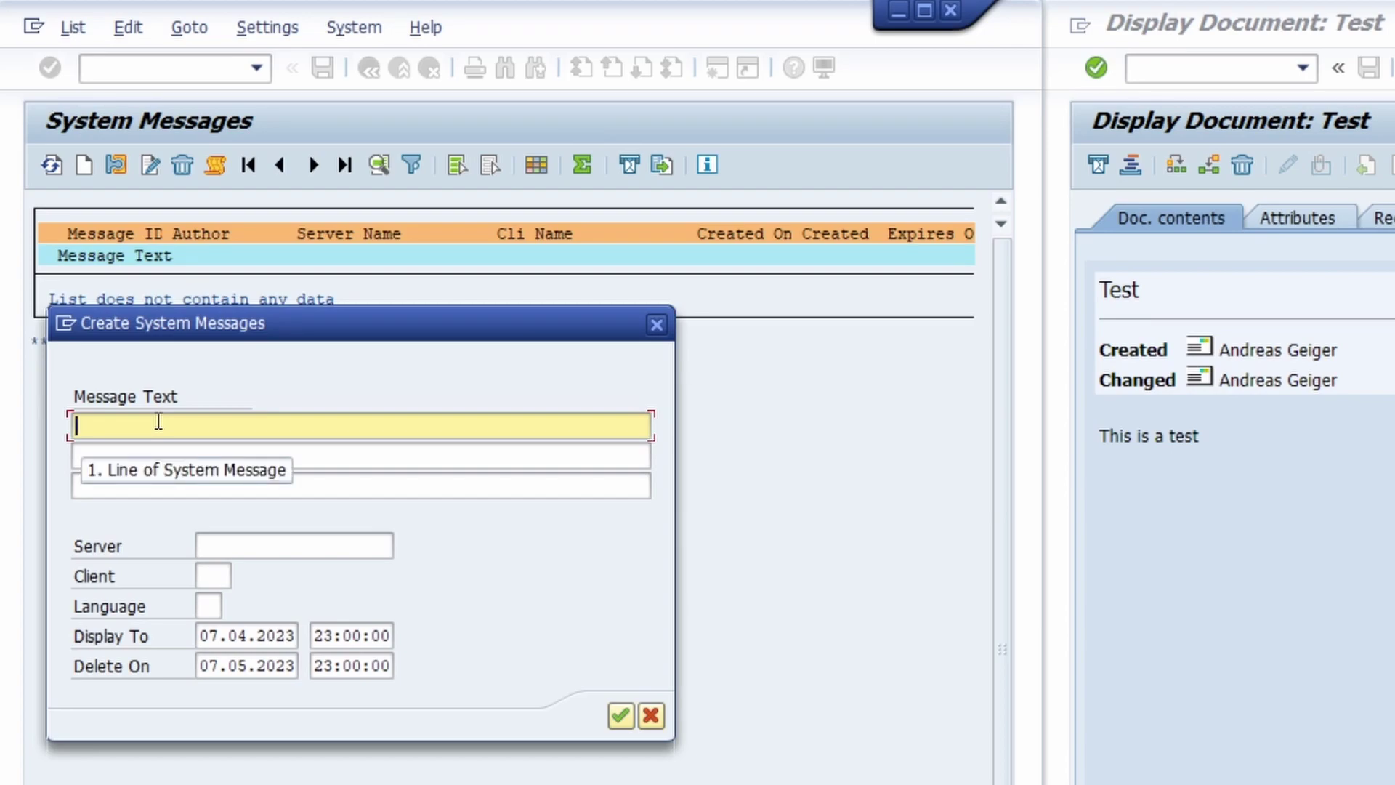
pyautogui.write('Ple')
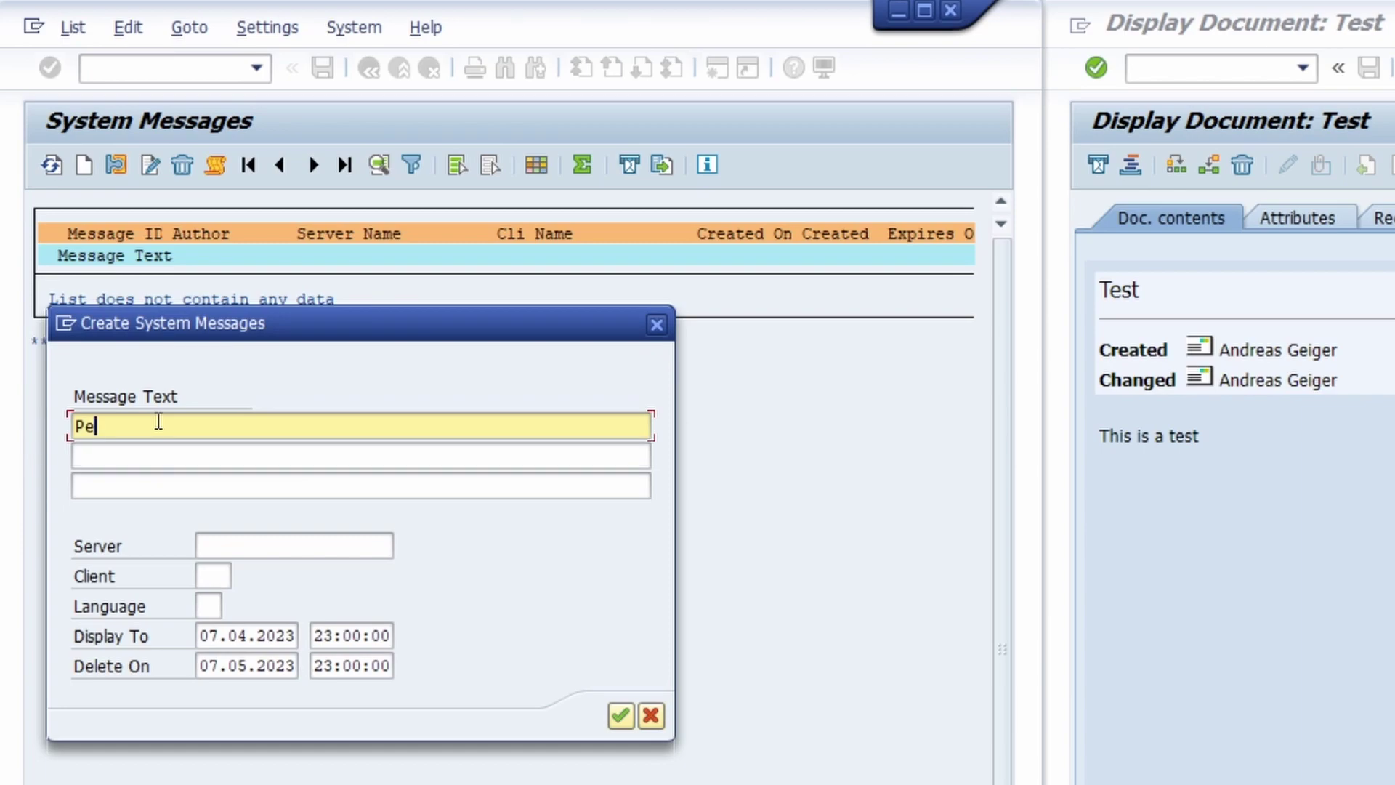
pyautogui.write('ase subscrib')
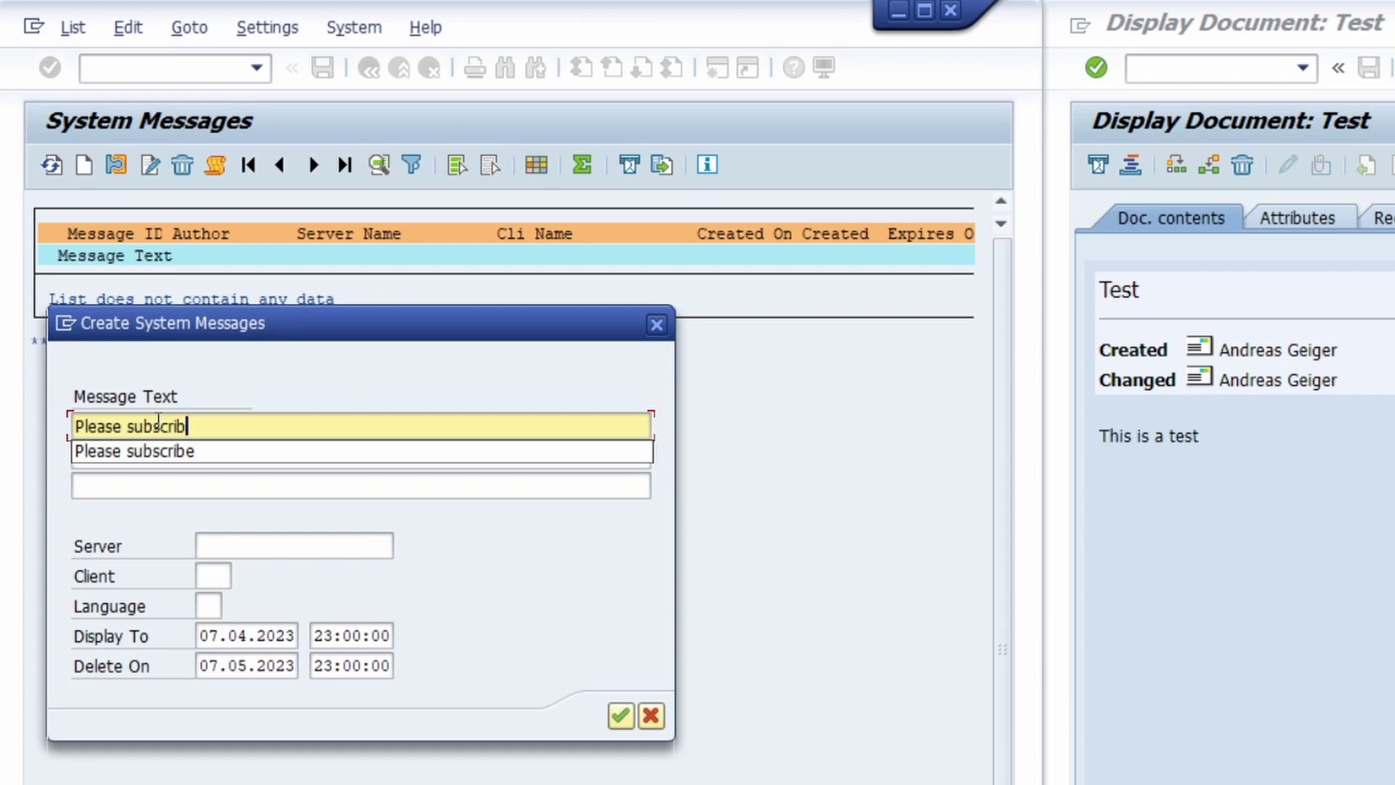
pyautogui.write('e ERP UP')
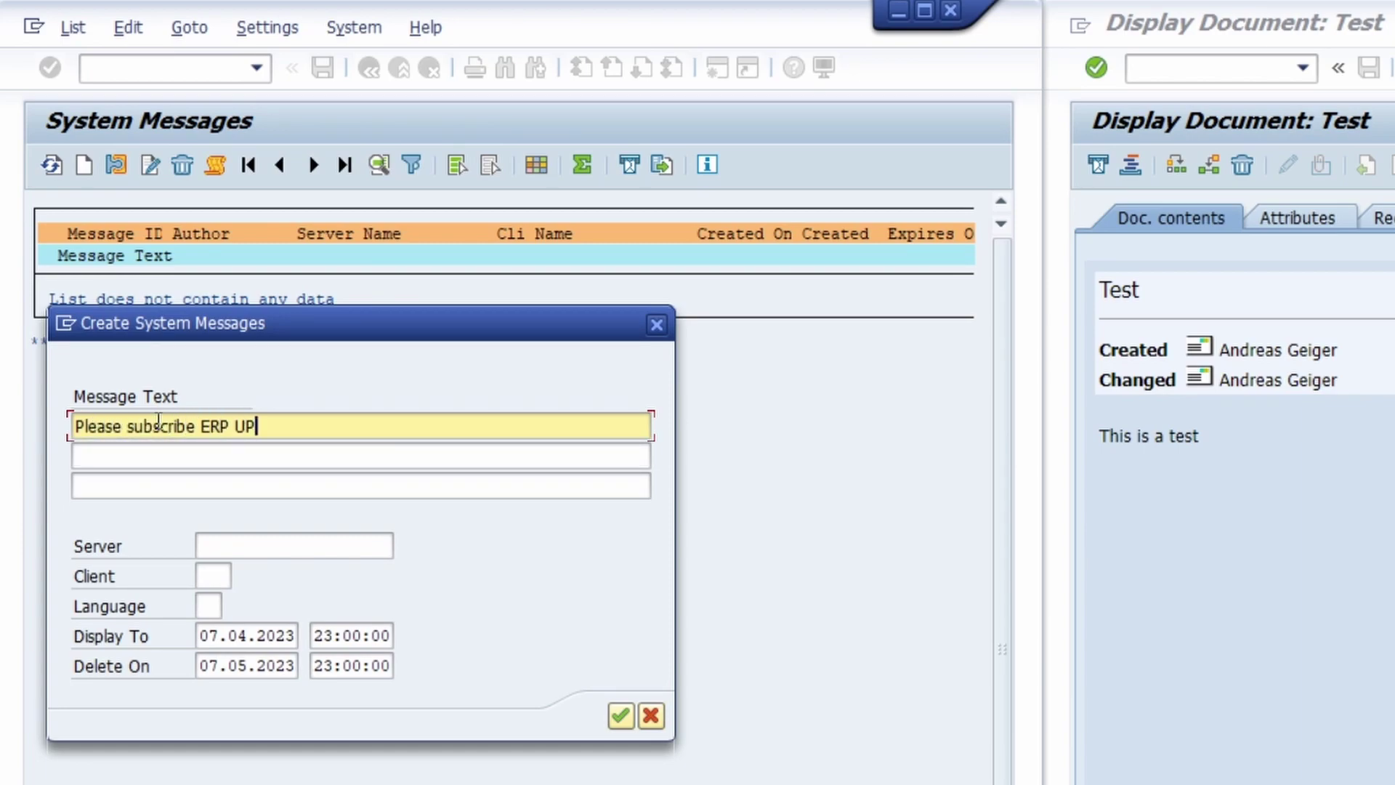
pyautogui.write(' :)')
# Save the system message, then log on to Demo as another user, entering their user name and password
pyautogui.click(621, 718)
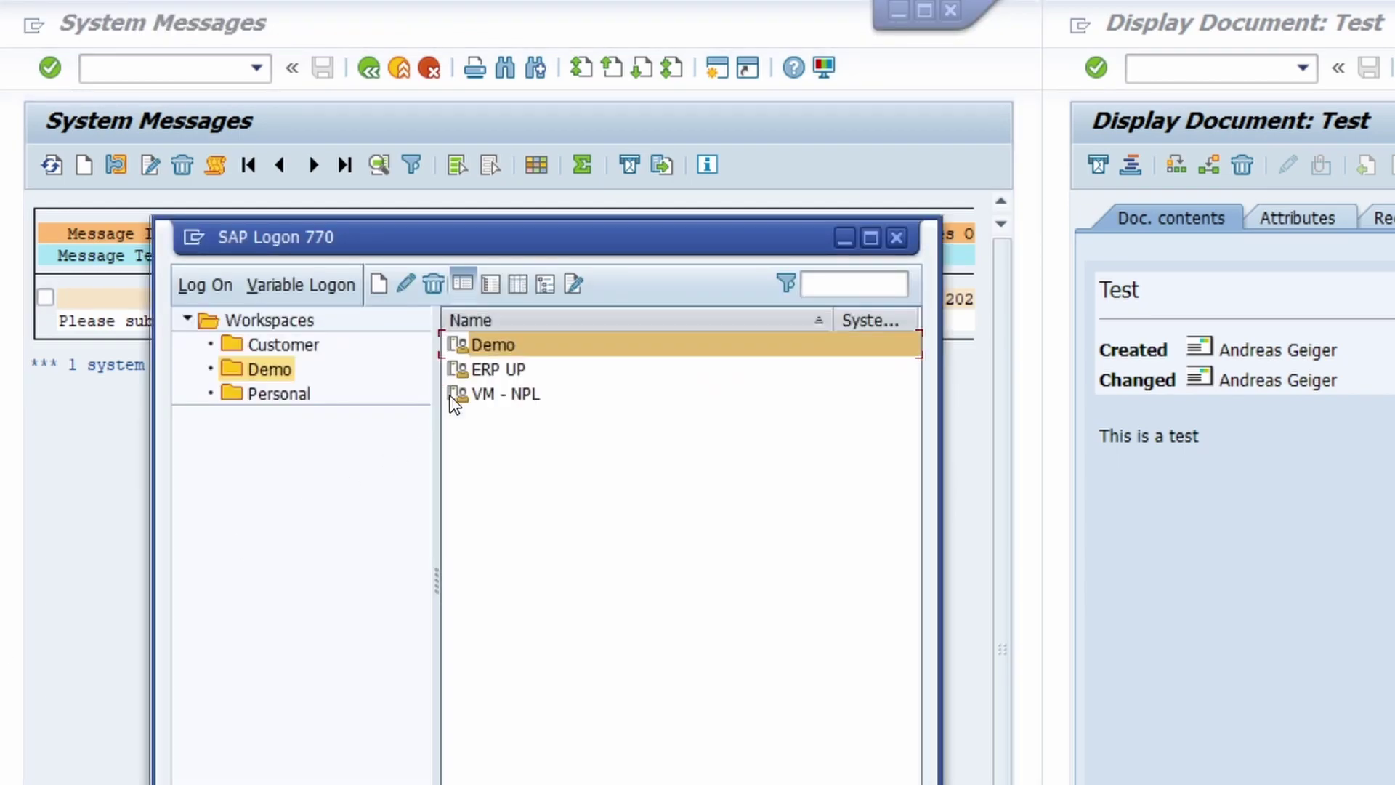
pyautogui.doubleClick(538, 346)
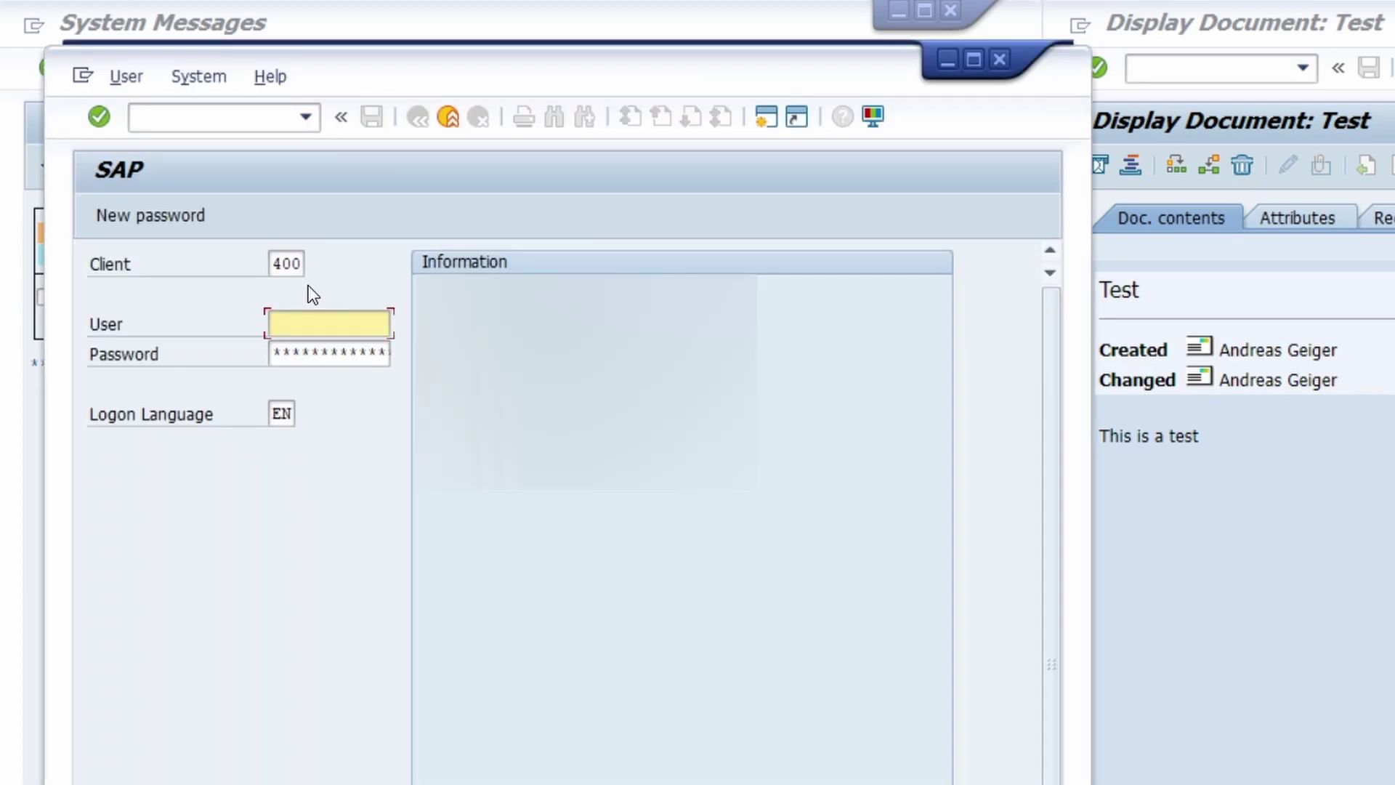
pyautogui.write('andreas')
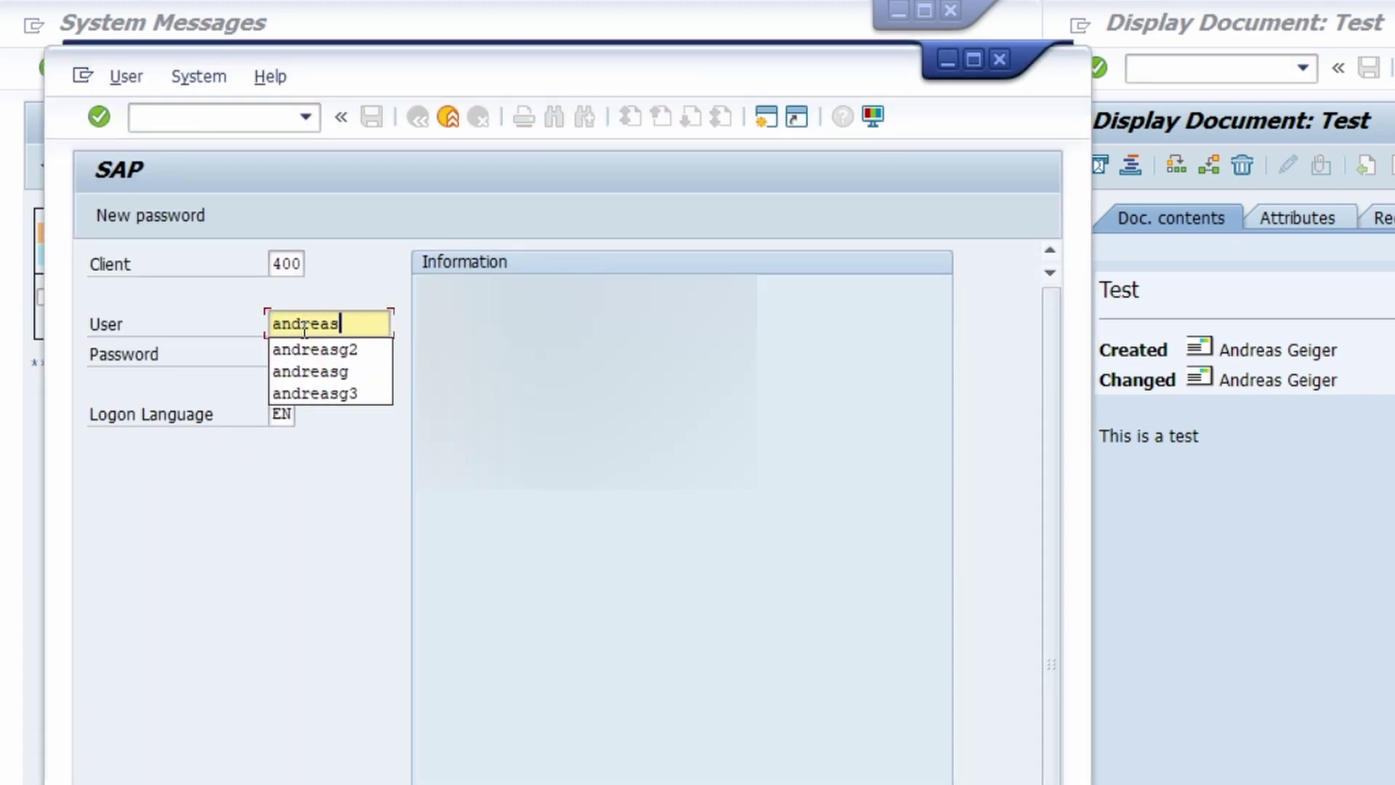
pyautogui.write('g2')
pyautogui.press('Tab')
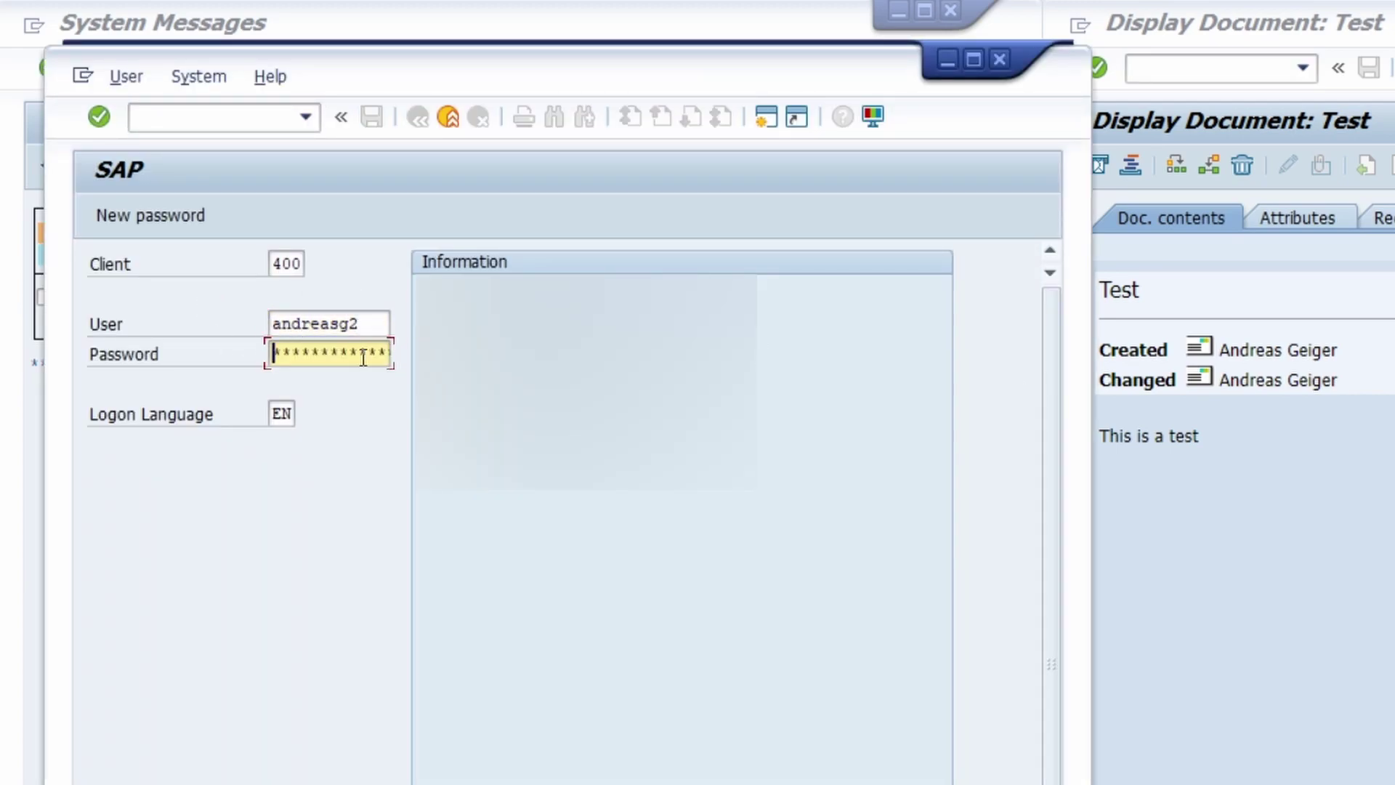
pyautogui.write('**')
pyautogui.press('Return')
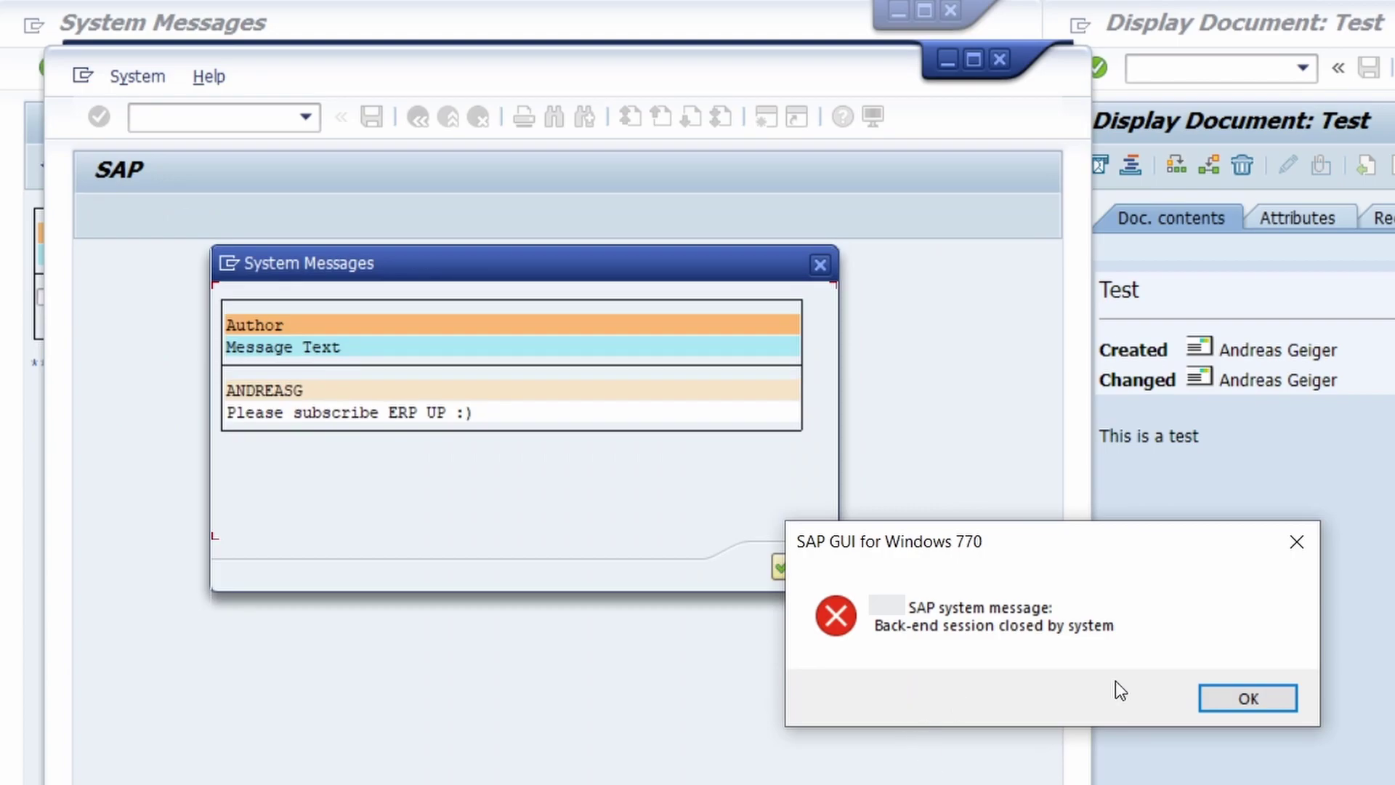
pyautogui.click(1263, 691)
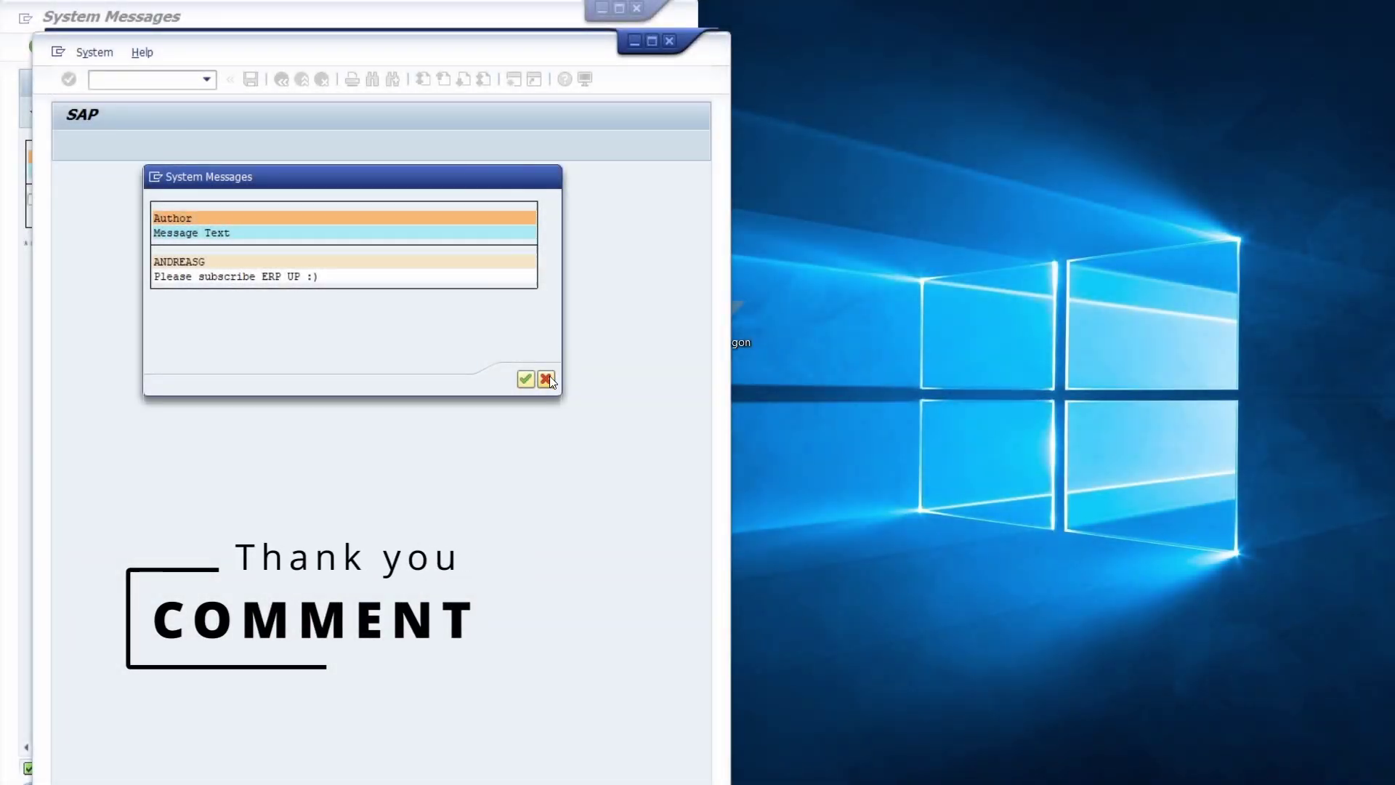
# Close the logon system message, log off the second user's session, and return to SAP Logon
pyautogui.click(546, 378)
pyautogui.moveTo(589, 60); pyautogui.dragTo(989, 52)
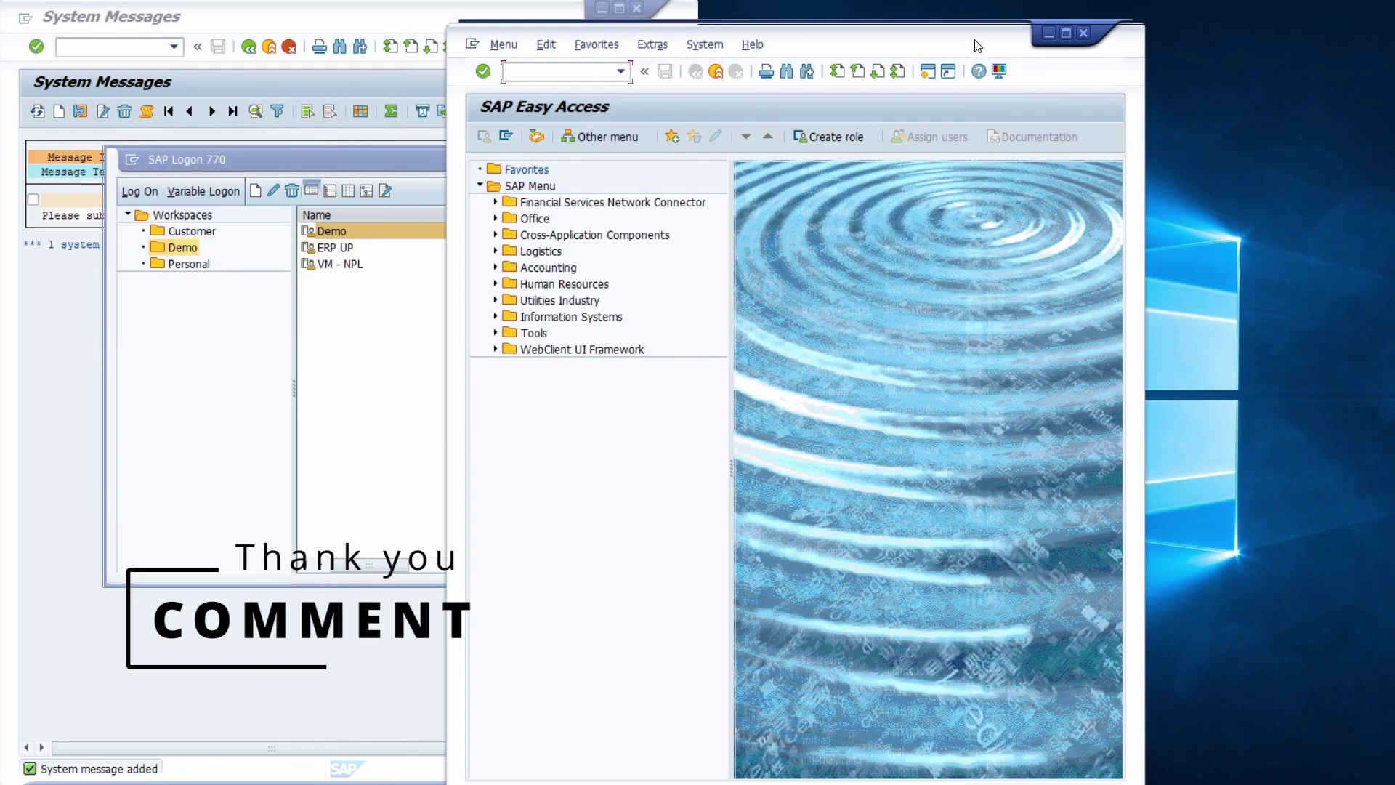
pyautogui.moveTo(977, 45); pyautogui.dragTo(1054, 29)
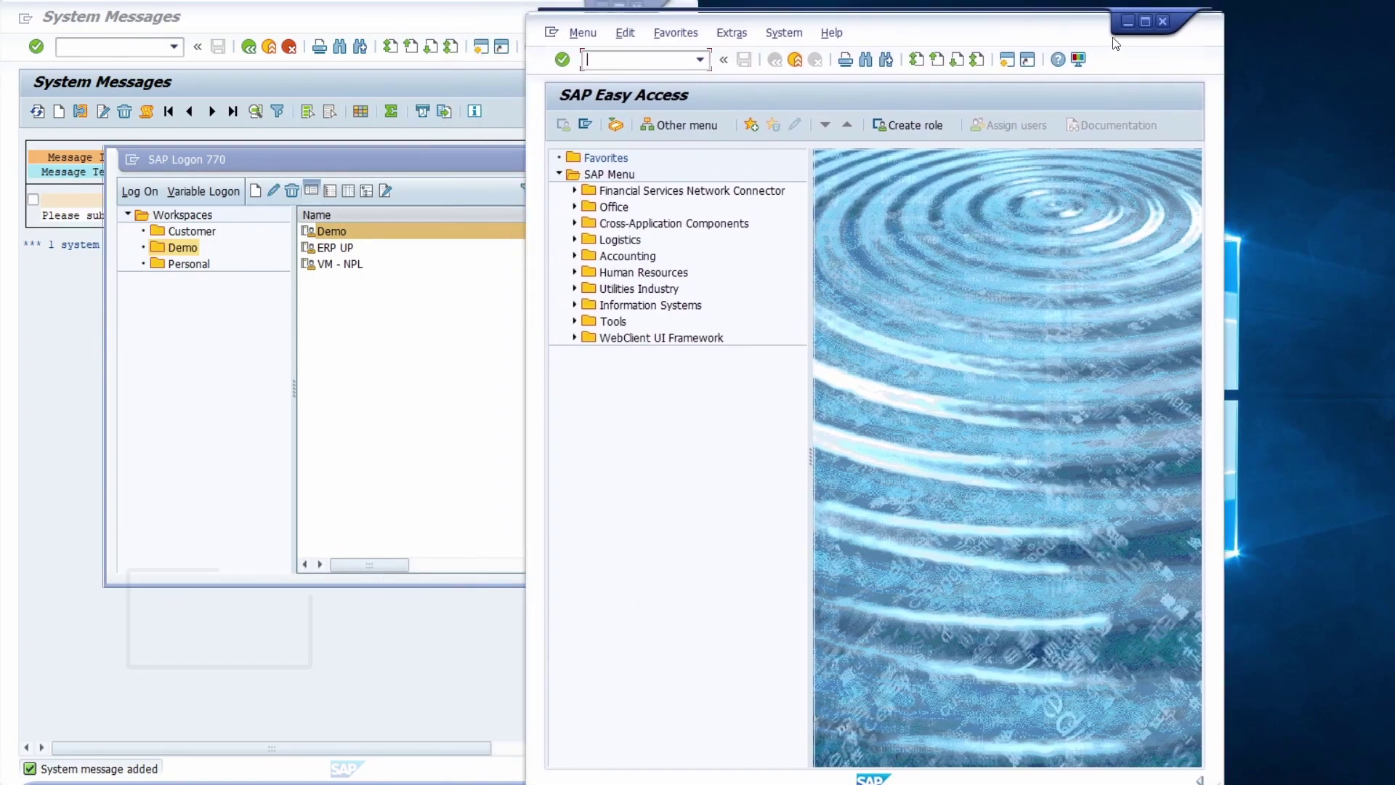
pyautogui.click(1162, 21)
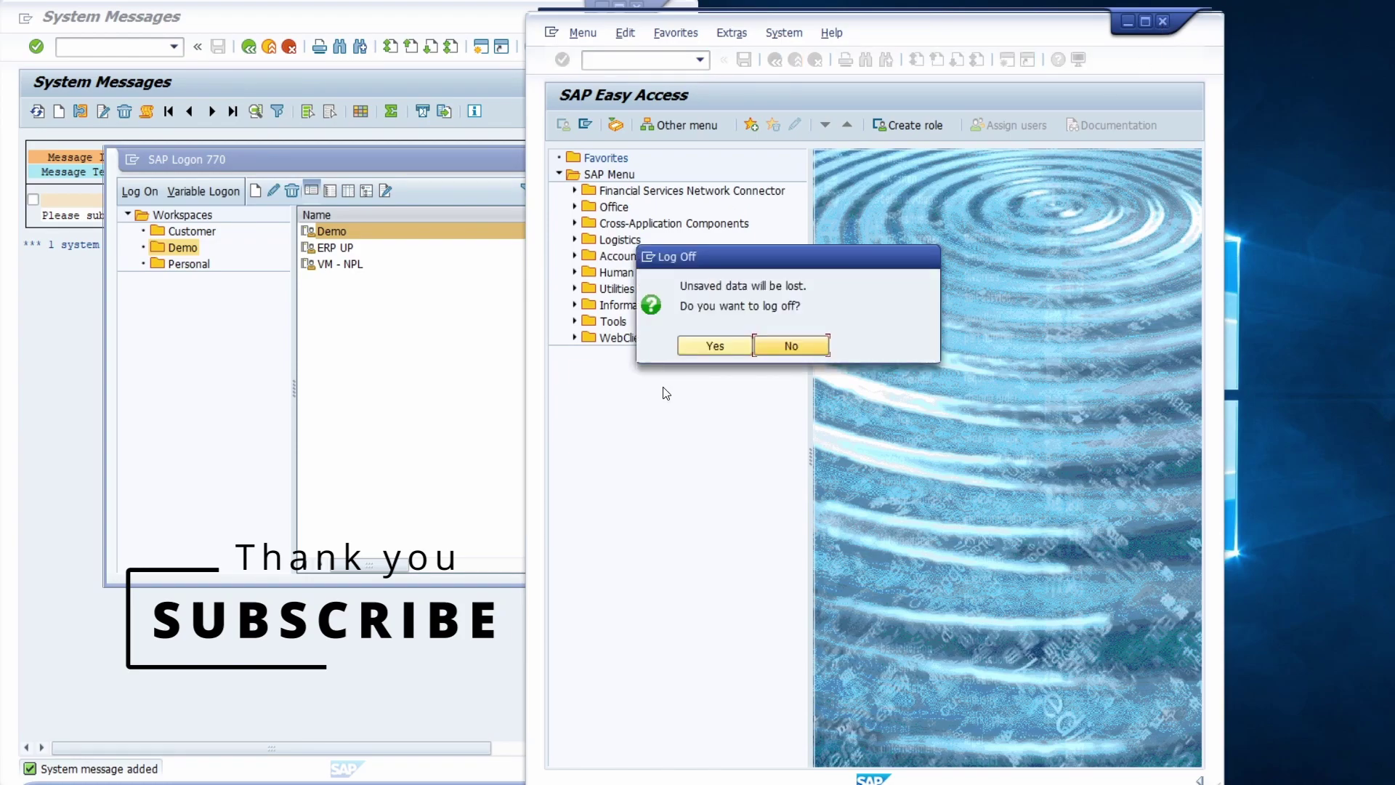
pyautogui.click(713, 346)
pyautogui.click(471, 172)
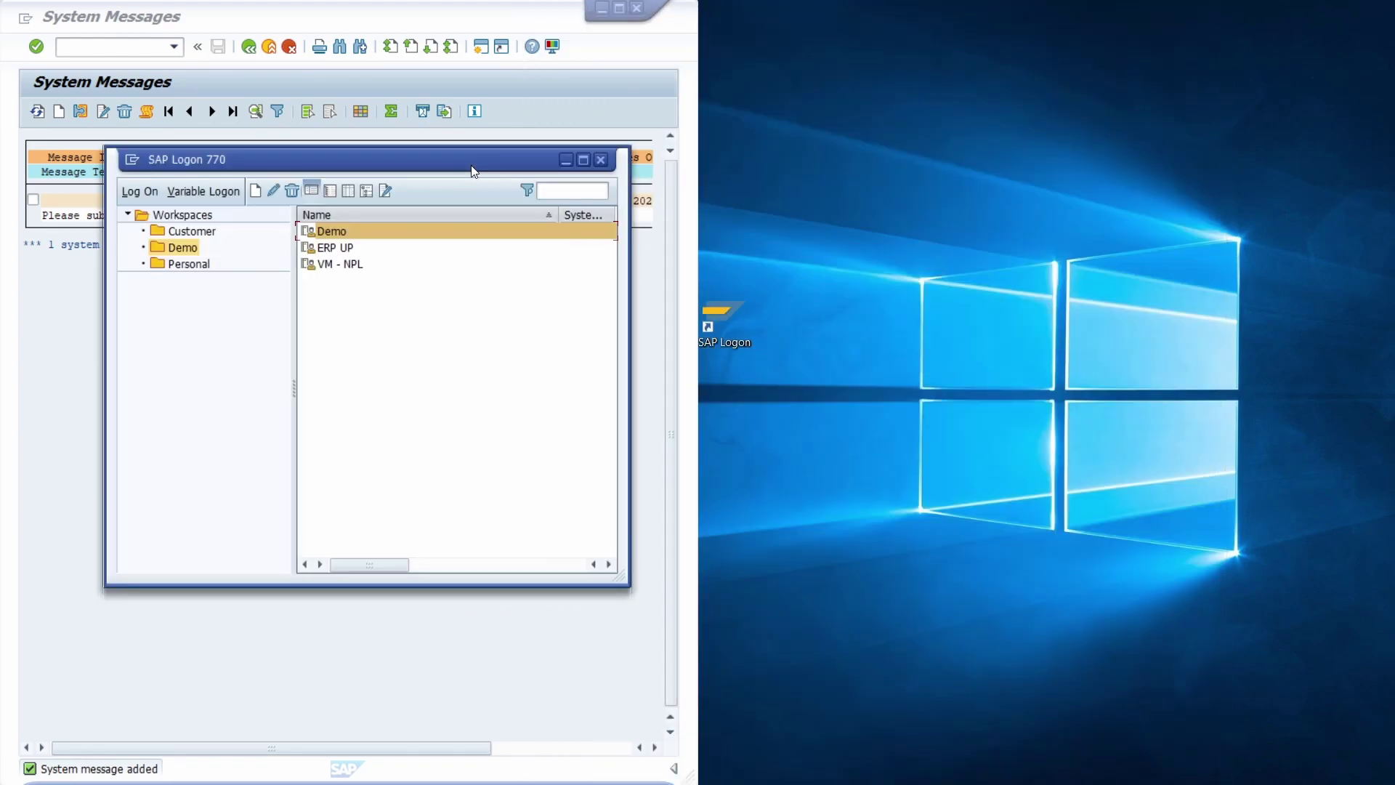